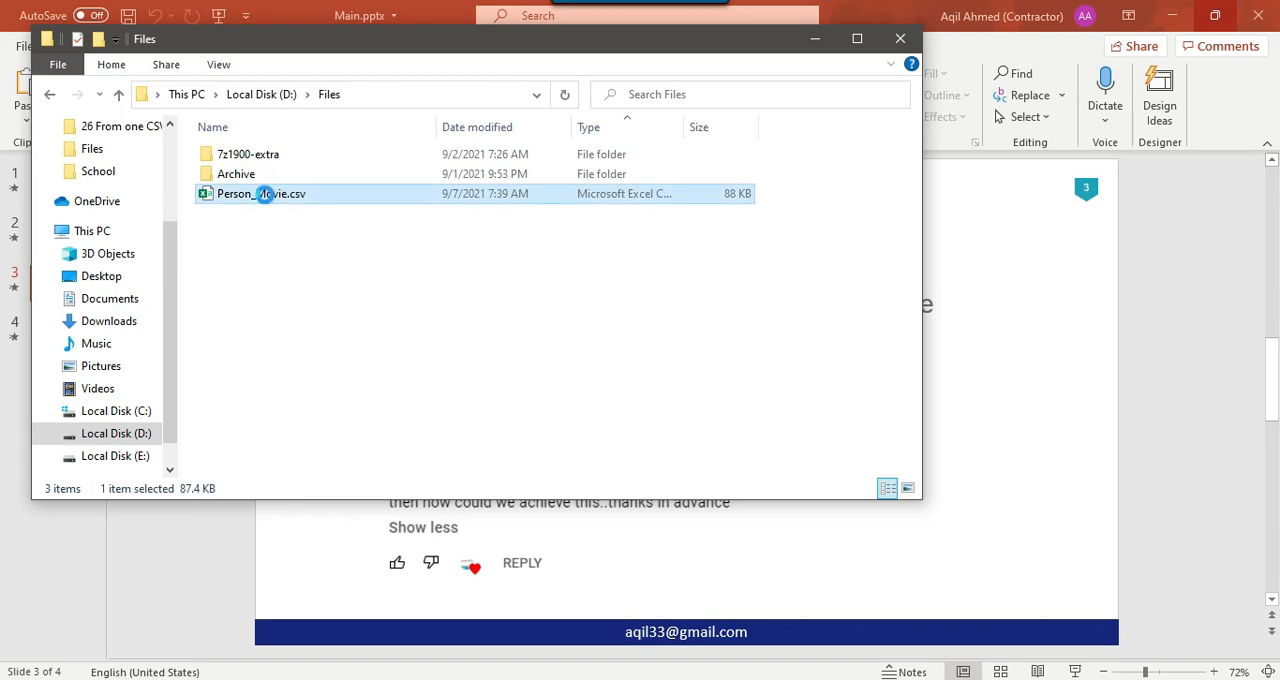
Open Person_Movie.csv in Excel, examine its person columns and its movie genre and title columns, and close the file
{"action": "left_click", "coordinate": [320, 172]}
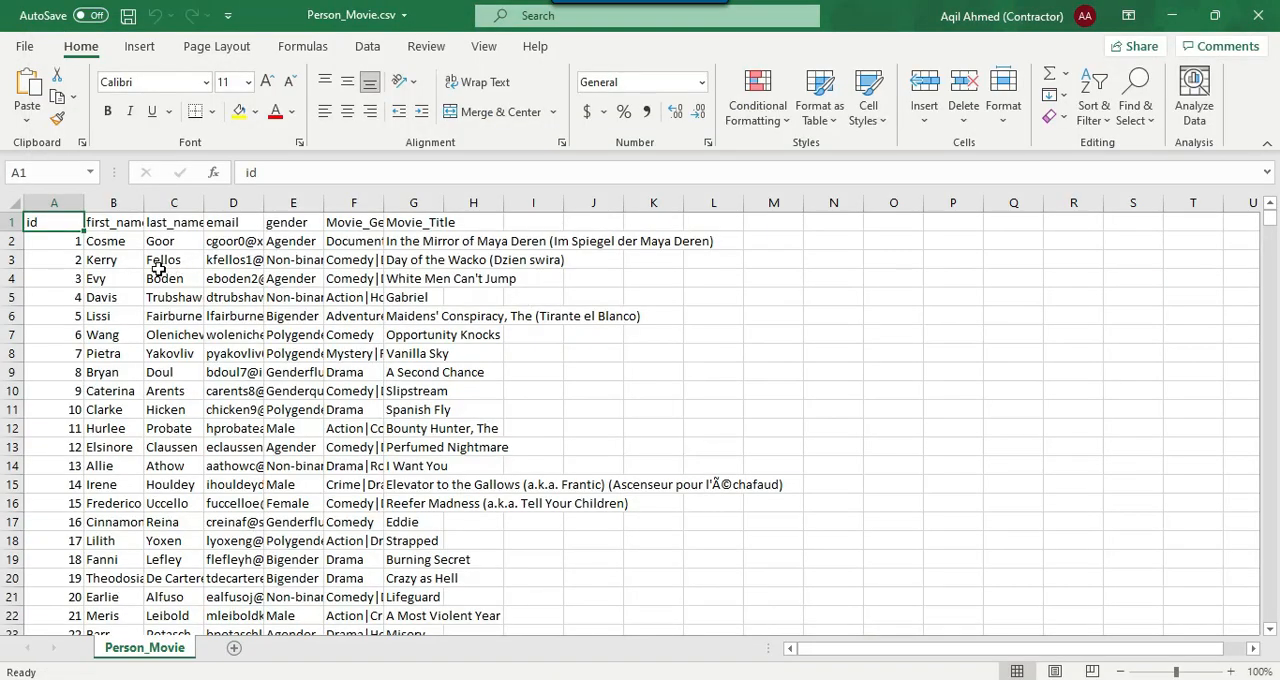
{"action": "left_click", "coordinate": [116, 273]}
{"action": "left_click_drag", "start_coordinate": [54, 203], "coordinate": [303, 196]}
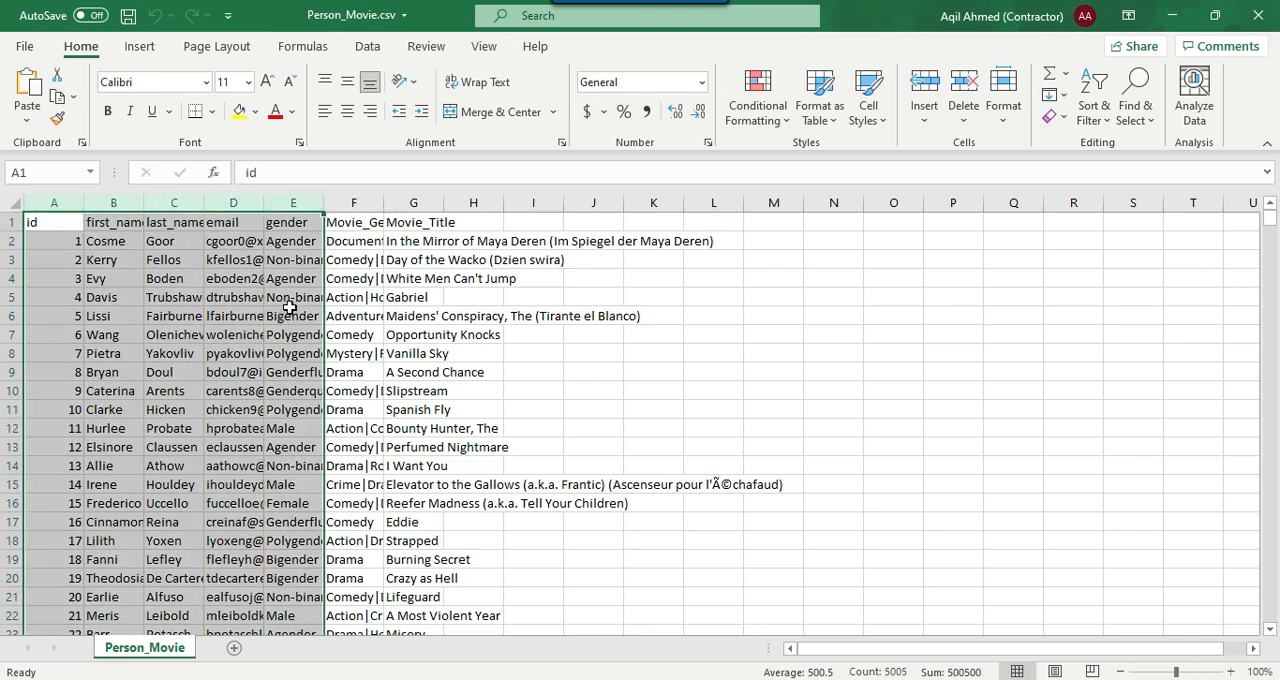
{"action": "left_click", "coordinate": [430, 259]}
{"action": "left_click_drag", "start_coordinate": [384, 203], "coordinate": [403, 540]}
{"action": "left_click_drag", "start_coordinate": [519, 197], "coordinate": [639, 200]}
{"action": "left_click", "coordinate": [586, 297]}
{"action": "scroll", "coordinate": [590, 303], "scroll_direction": "down", "scroll_amount": 6}
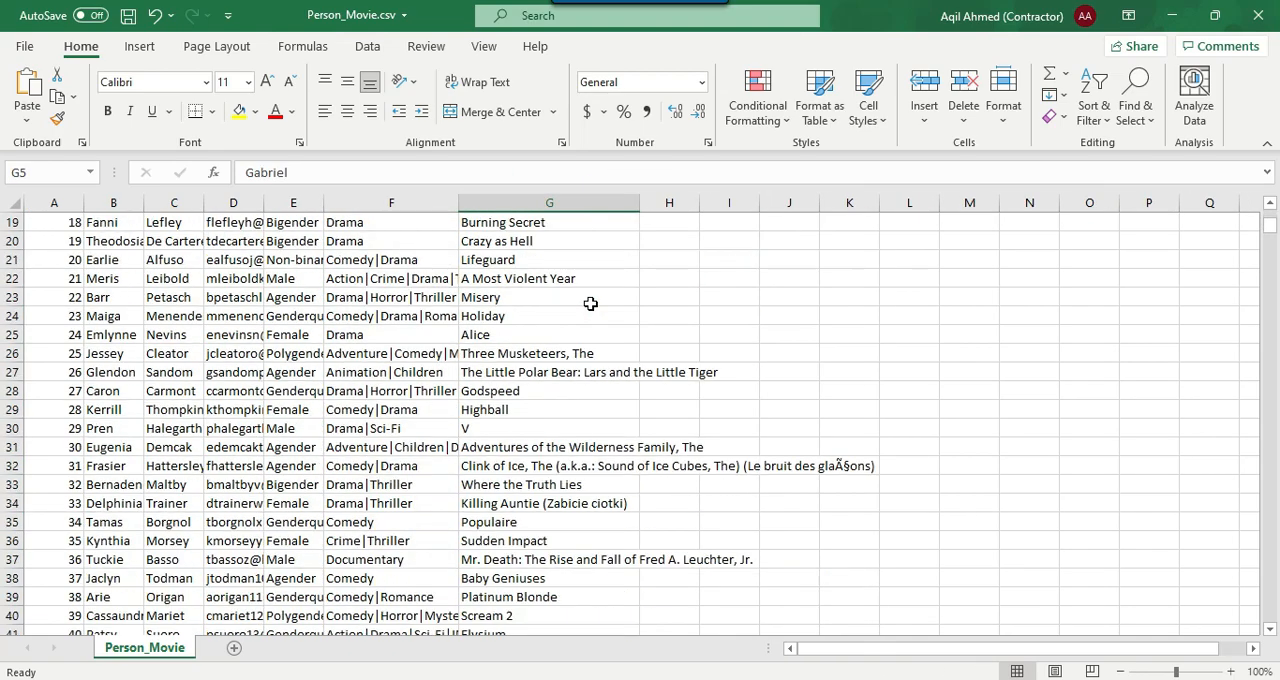
{"action": "scroll", "coordinate": [590, 303], "scroll_direction": "down", "scroll_amount": 1}
{"action": "scroll", "coordinate": [614, 311], "scroll_direction": "up", "scroll_amount": 7}
{"action": "left_click", "coordinate": [1258, 15]}
{"action": "left_click", "coordinate": [648, 370]}
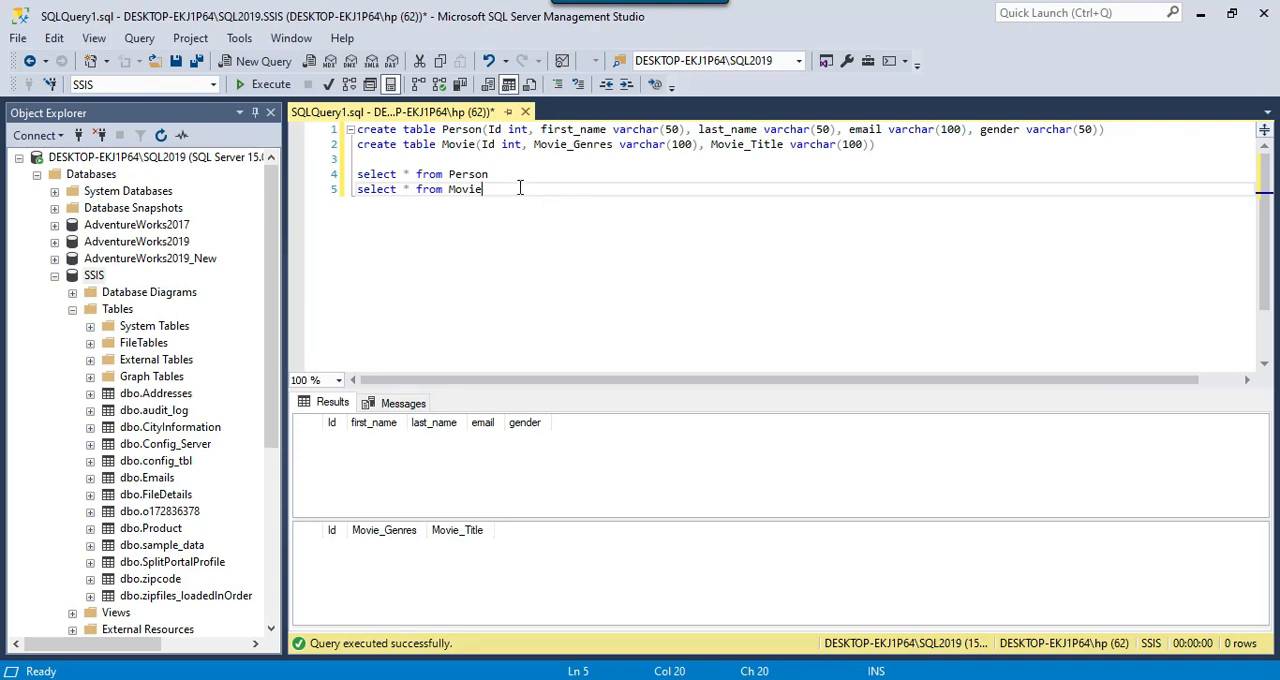
In SQL Server Management Studio, review the create statements for the Person and Movie tables and run the select queries on both
{"action": "left_click", "coordinate": [494, 174]}
{"action": "key", "text": "shift+Home"}
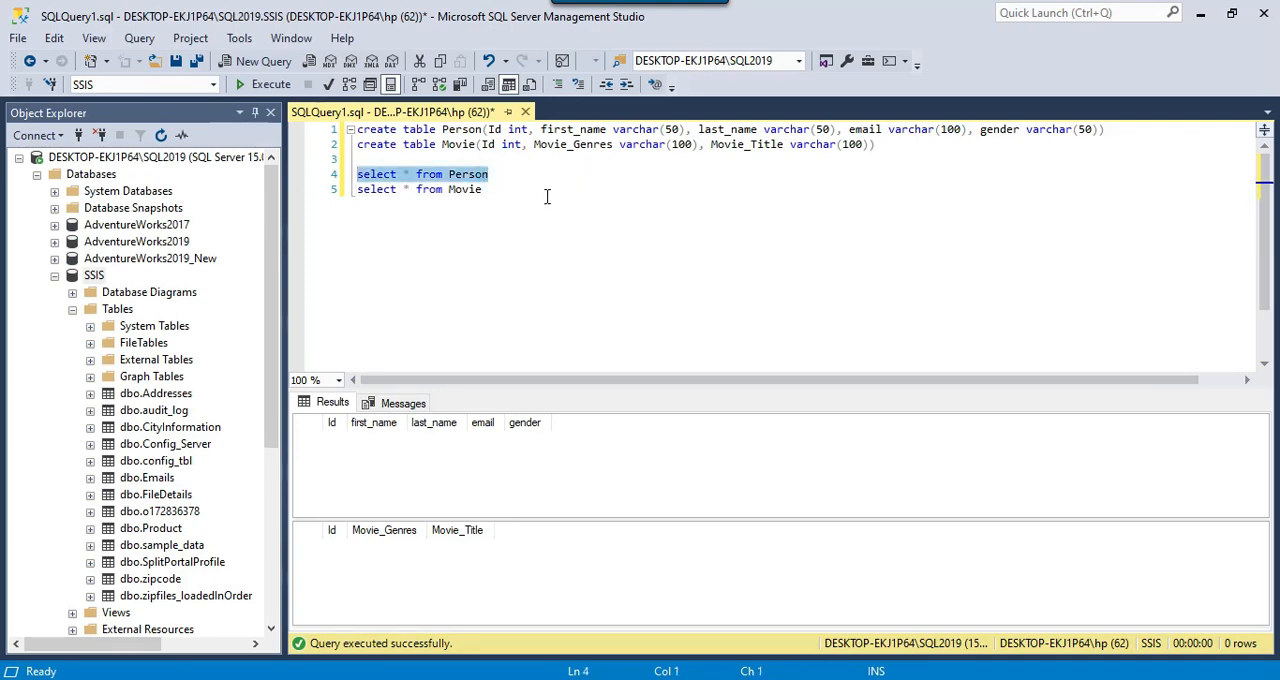
{"action": "left_click", "coordinate": [547, 196]}
{"action": "key", "text": "shift+Home"}
{"action": "left_click_drag", "start_coordinate": [1152, 132], "coordinate": [330, 100]}
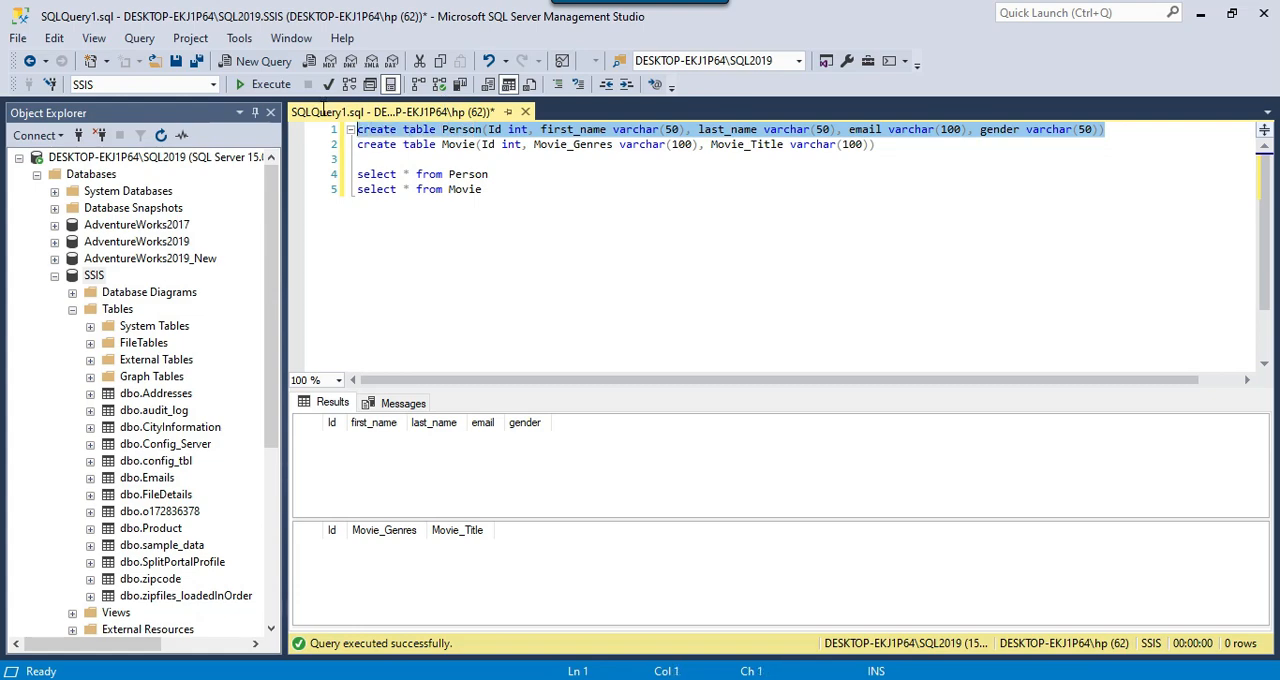
{"action": "left_click_drag", "start_coordinate": [903, 147], "coordinate": [320, 150]}
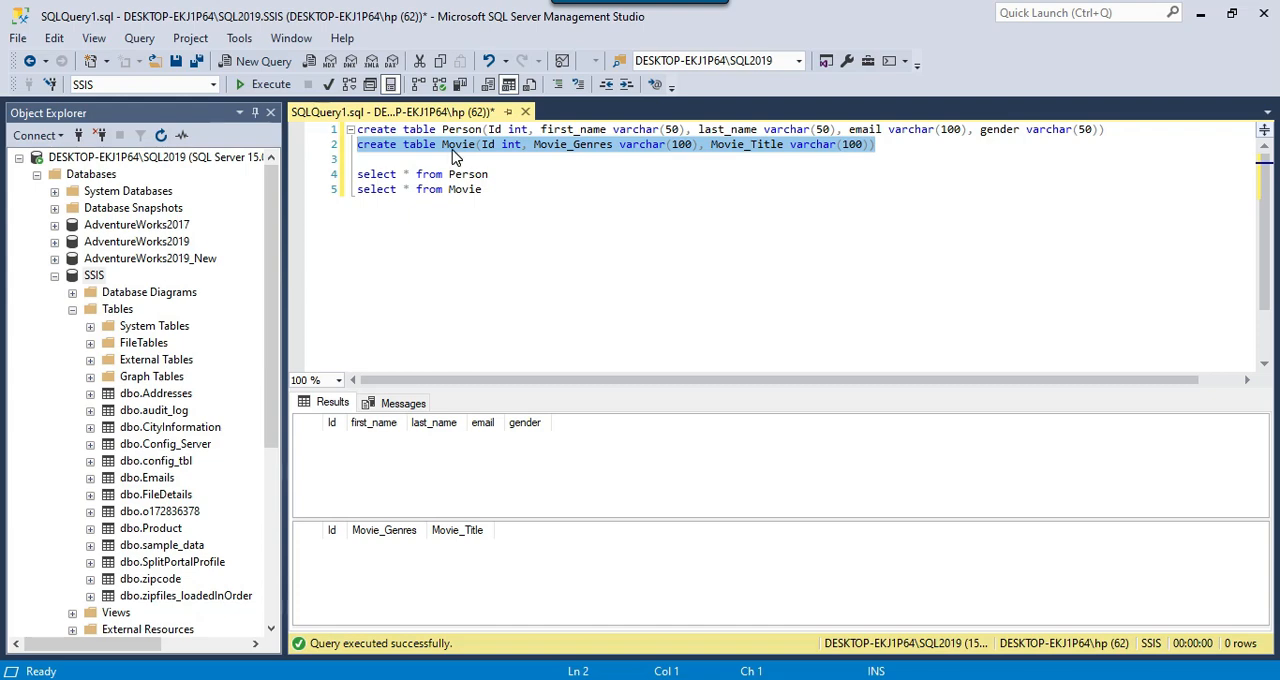
{"action": "left_click_drag", "start_coordinate": [543, 220], "coordinate": [306, 163]}
{"action": "left_click", "coordinate": [267, 88]}
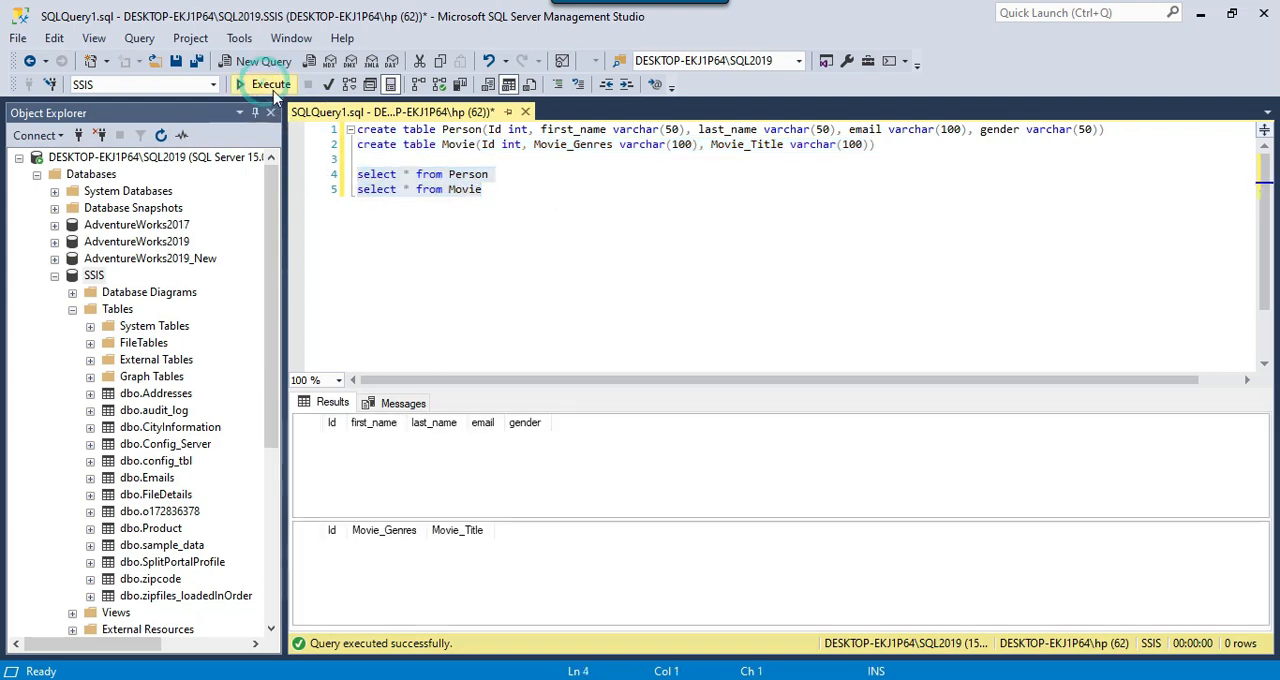
{"action": "left_click", "coordinate": [628, 183]}
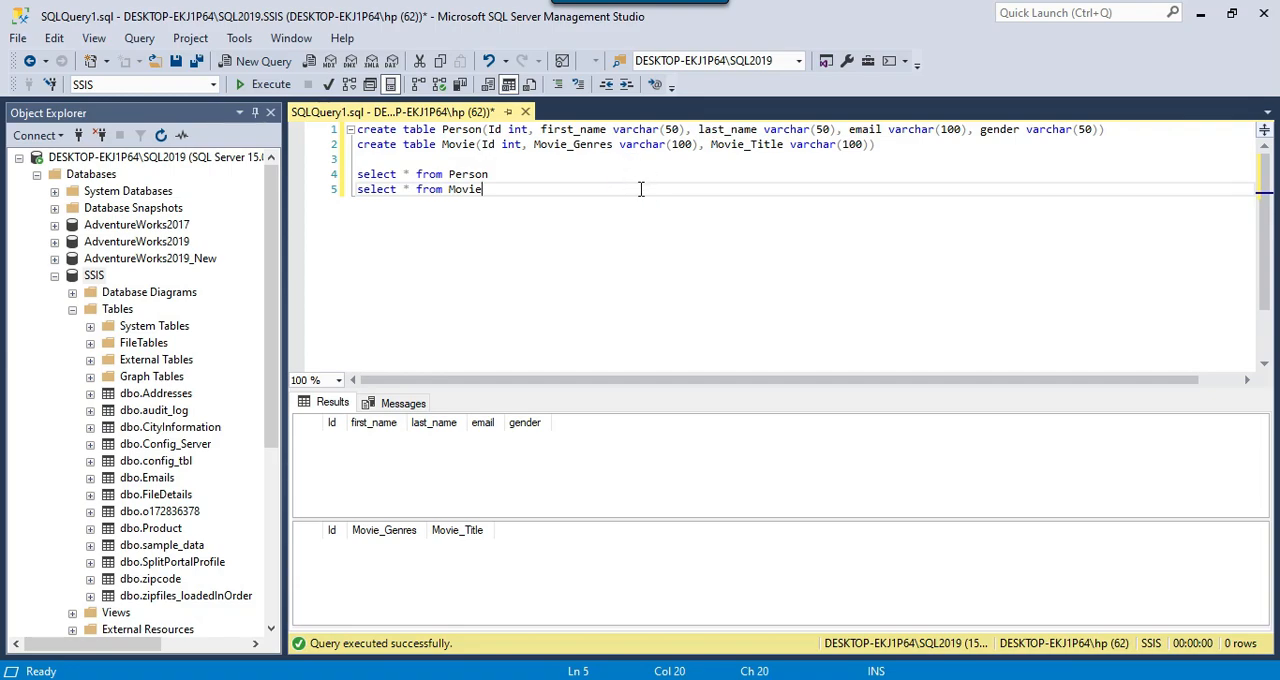
Switch to Visual Studio, add a Data Flow Task to the package's control flow and open it
{"action": "left_click", "coordinate": [825, 678]}
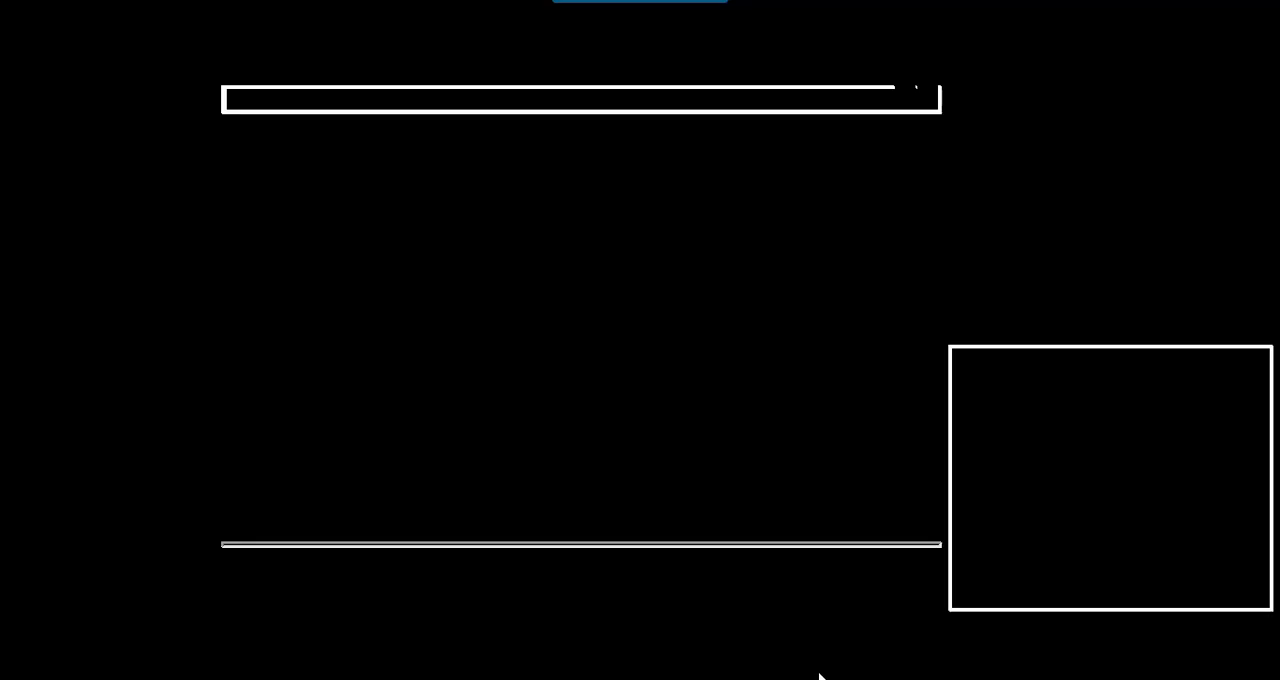
{"action": "left_click_drag", "start_coordinate": [106, 142], "coordinate": [548, 183]}
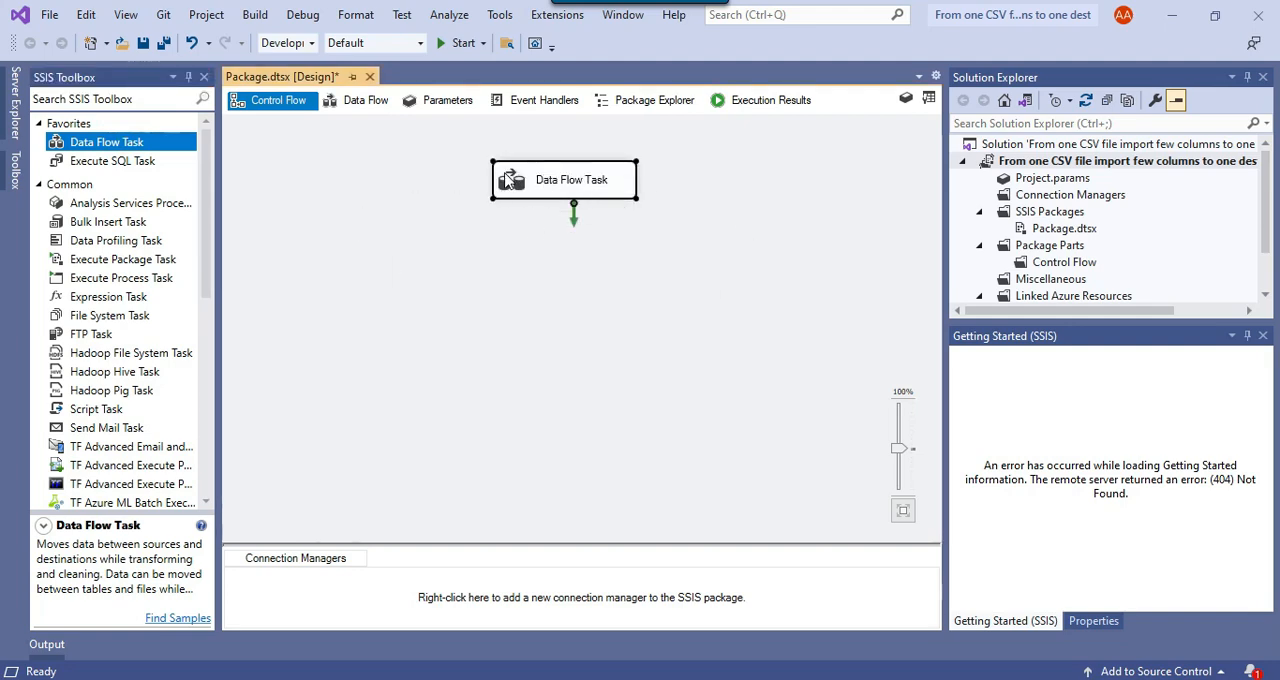
{"action": "double_click", "coordinate": [504, 173]}
Find the Flat File Source component and add it to the data flow
{"action": "left_click", "coordinate": [125, 97]}
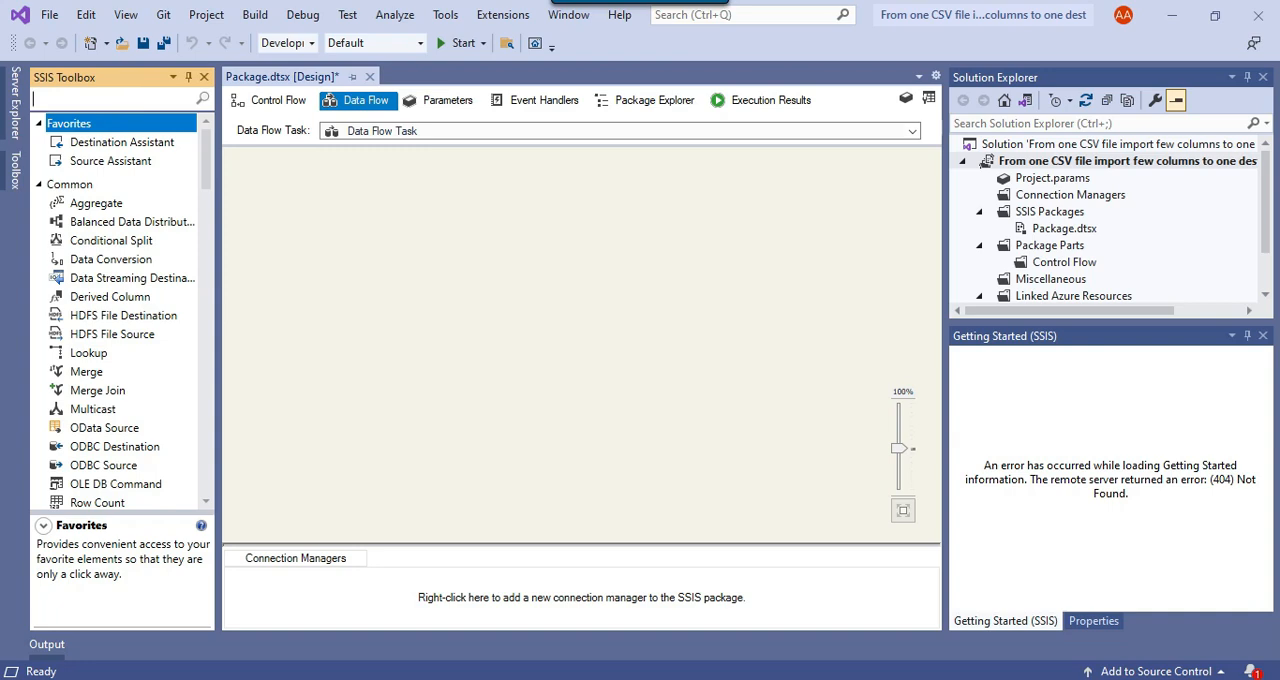
{"action": "type", "text": "flat"}
{"action": "left_click_drag", "start_coordinate": [107, 235], "coordinate": [548, 204]}
Create a new flat file connection manager for the Flat File Source that reads D:\Files\Person_Movie.csv
{"action": "right_click", "coordinate": [568, 212]}
{"action": "left_click", "coordinate": [606, 228]}
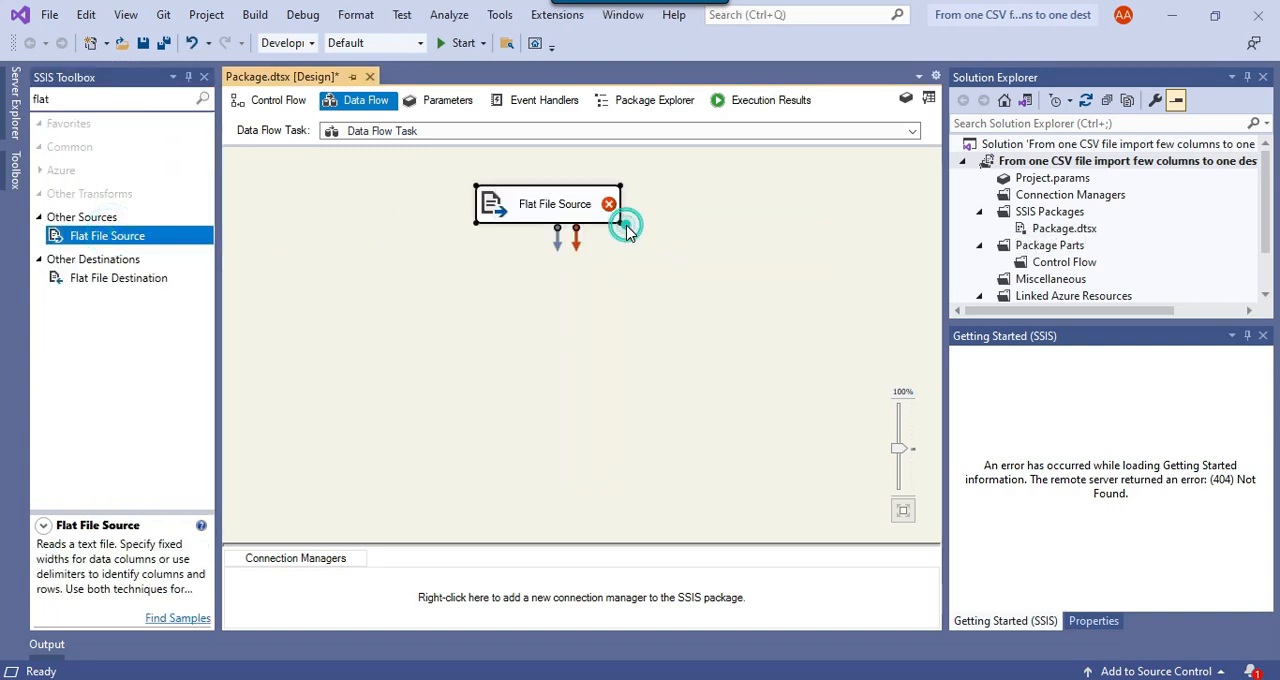
{"action": "left_click", "coordinate": [909, 186]}
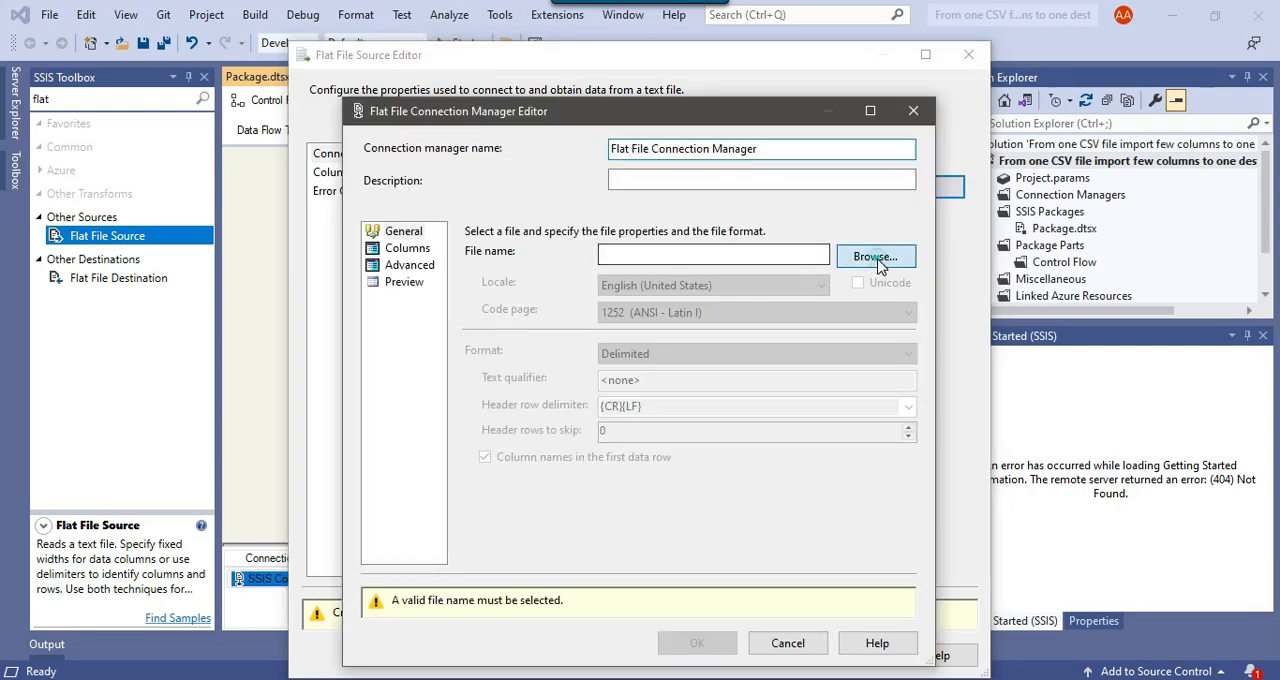
{"action": "left_click", "coordinate": [876, 258]}
{"action": "left_click", "coordinate": [870, 516]}
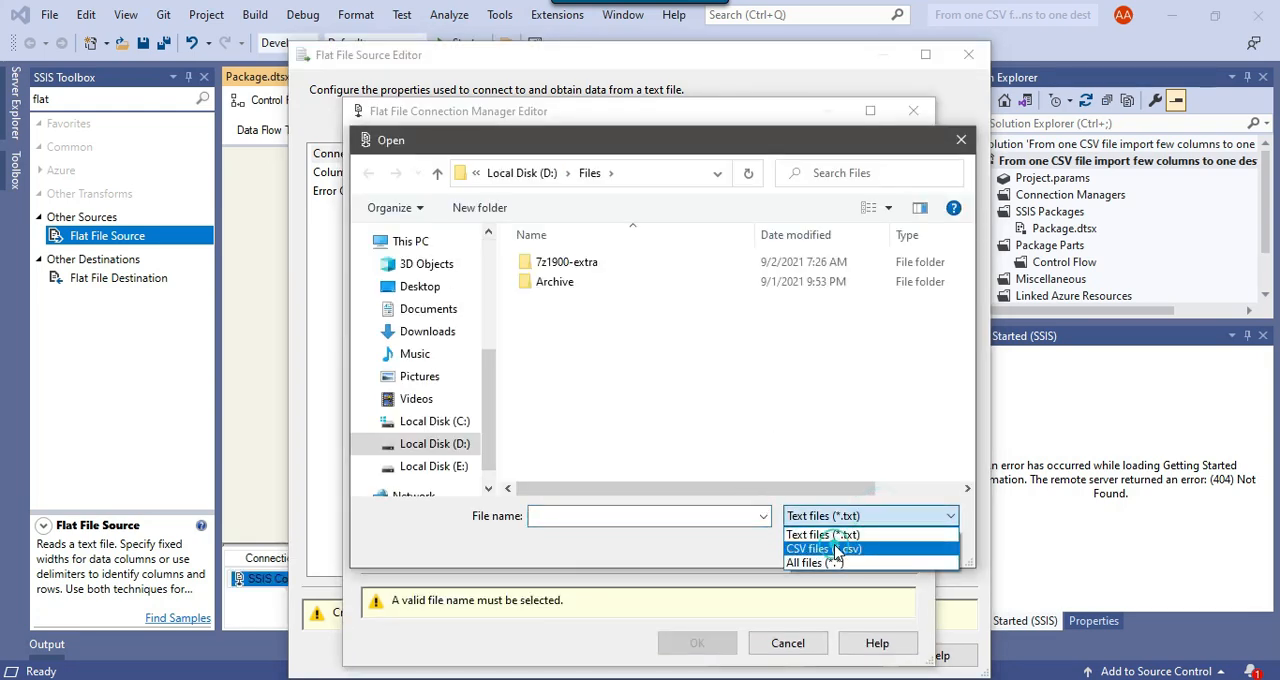
{"action": "left_click", "coordinate": [835, 543]}
{"action": "left_click", "coordinate": [578, 302]}
{"action": "left_click", "coordinate": [823, 543]}
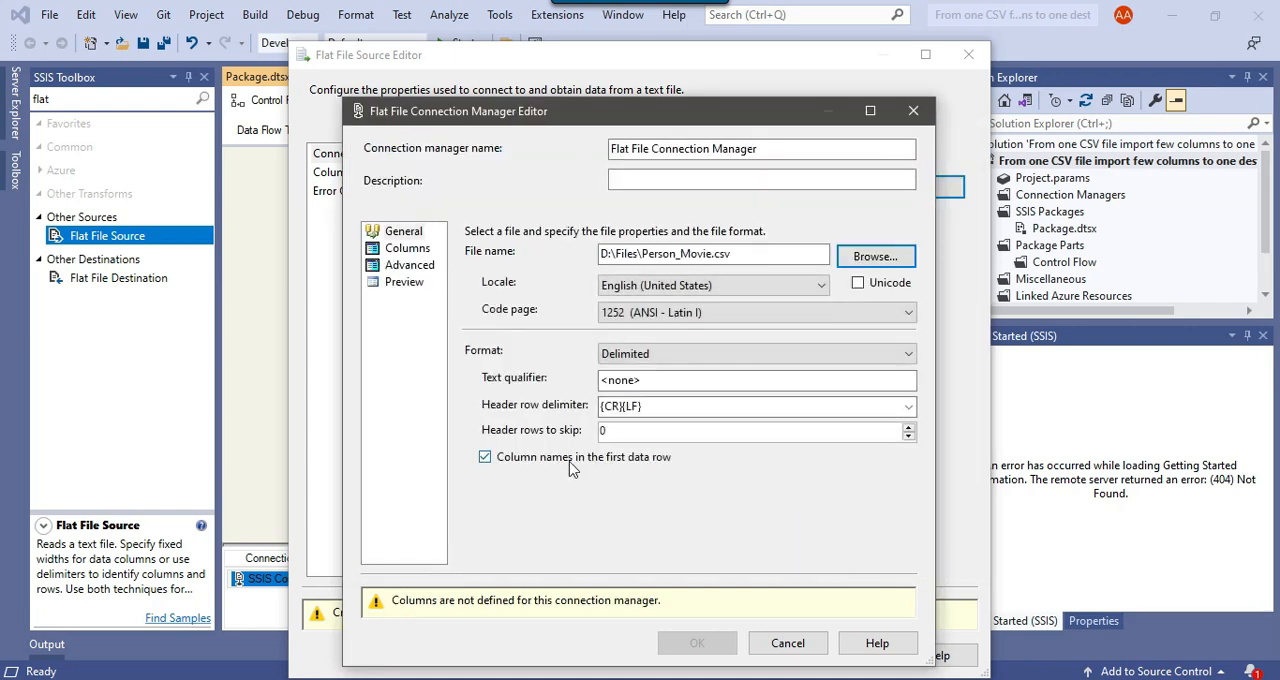
Set the text qualifier to a double quote, preview the file's rows and columns, and accept the connection and source settings
{"action": "left_click", "coordinate": [688, 380]}
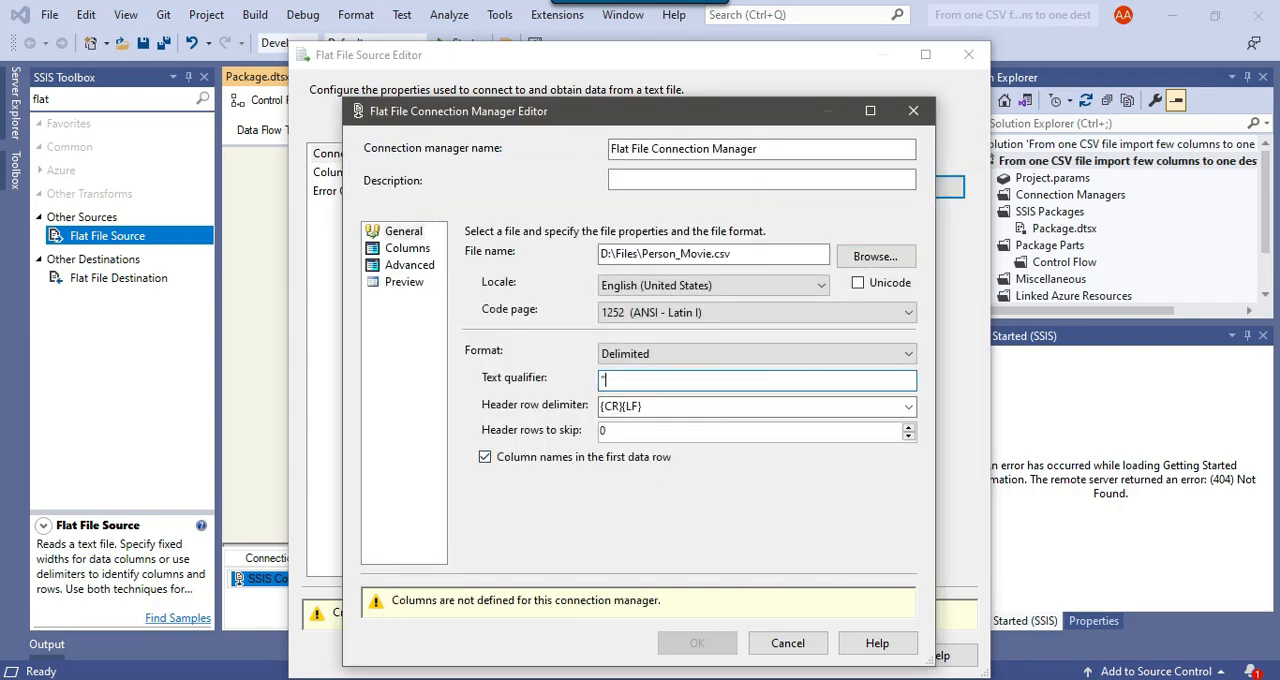
{"action": "type", "text": "\""}
{"action": "left_click", "coordinate": [401, 283]}
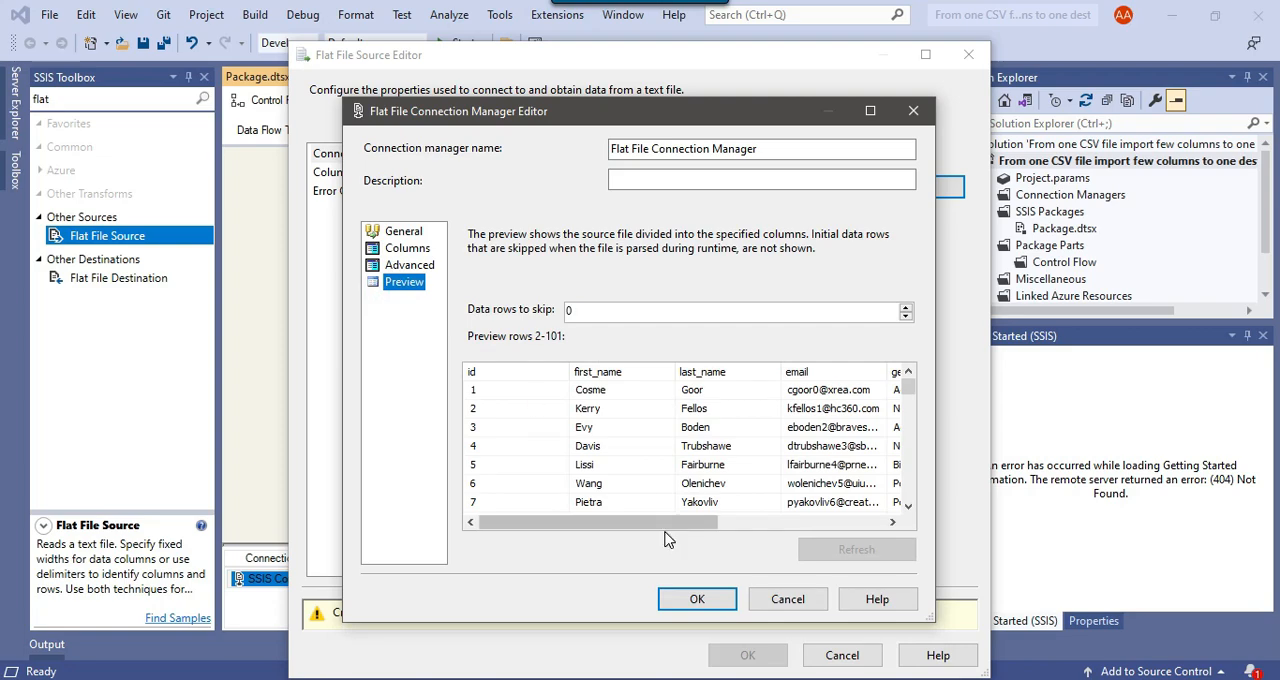
{"action": "left_click_drag", "start_coordinate": [652, 524], "coordinate": [883, 518]}
{"action": "left_click_drag", "start_coordinate": [905, 384], "coordinate": [906, 514]}
{"action": "left_click_drag", "start_coordinate": [826, 523], "coordinate": [640, 540]}
{"action": "left_click", "coordinate": [692, 599]}
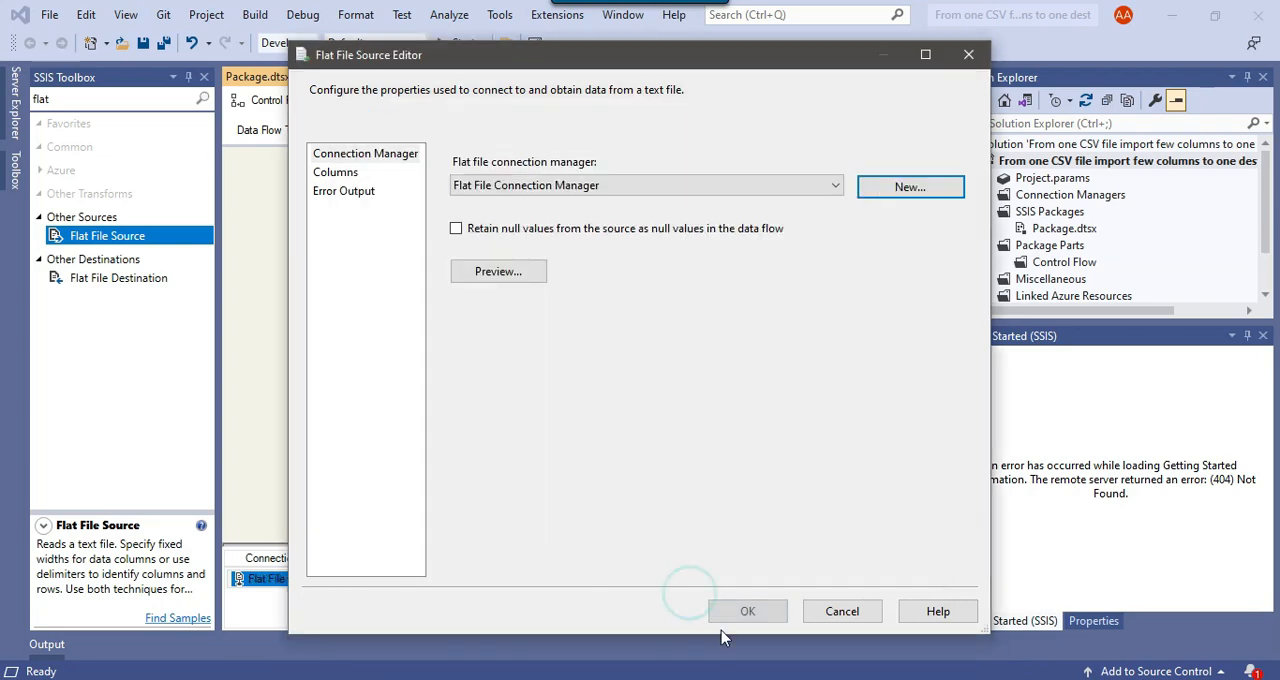
{"action": "left_click", "coordinate": [748, 612]}
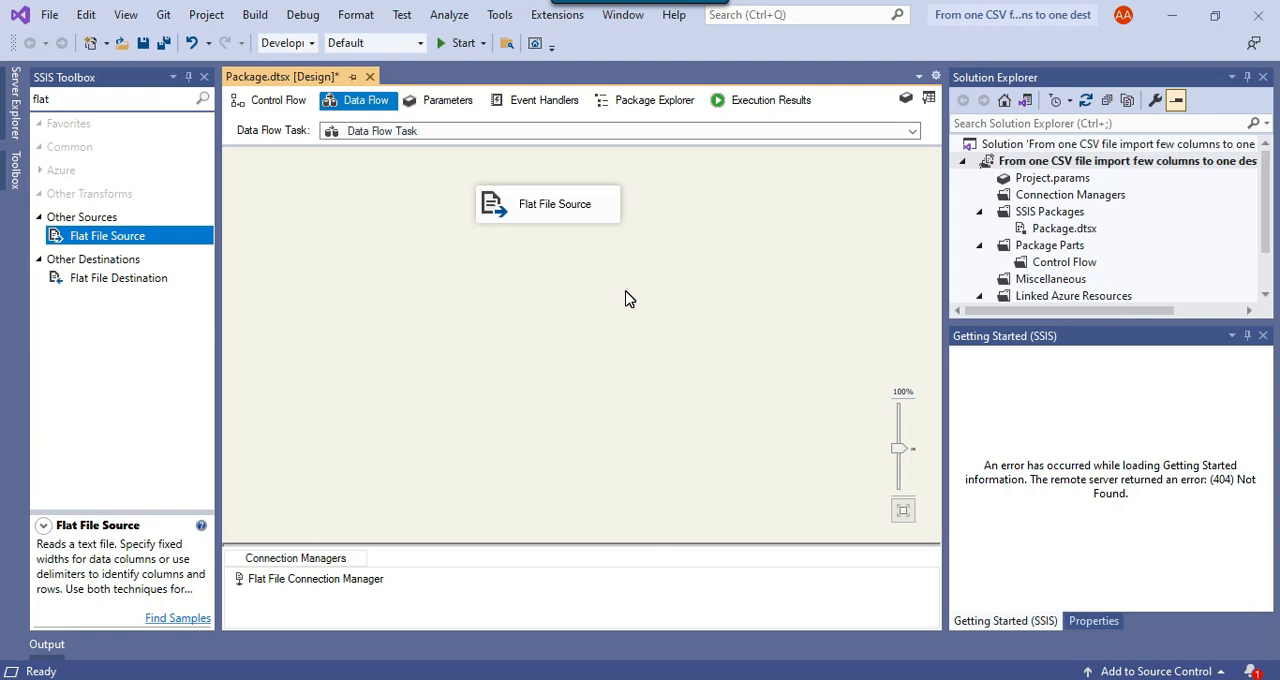
Add a Multicast below the Flat File Source and connect the source's regular output to it
{"action": "left_click", "coordinate": [82, 104]}
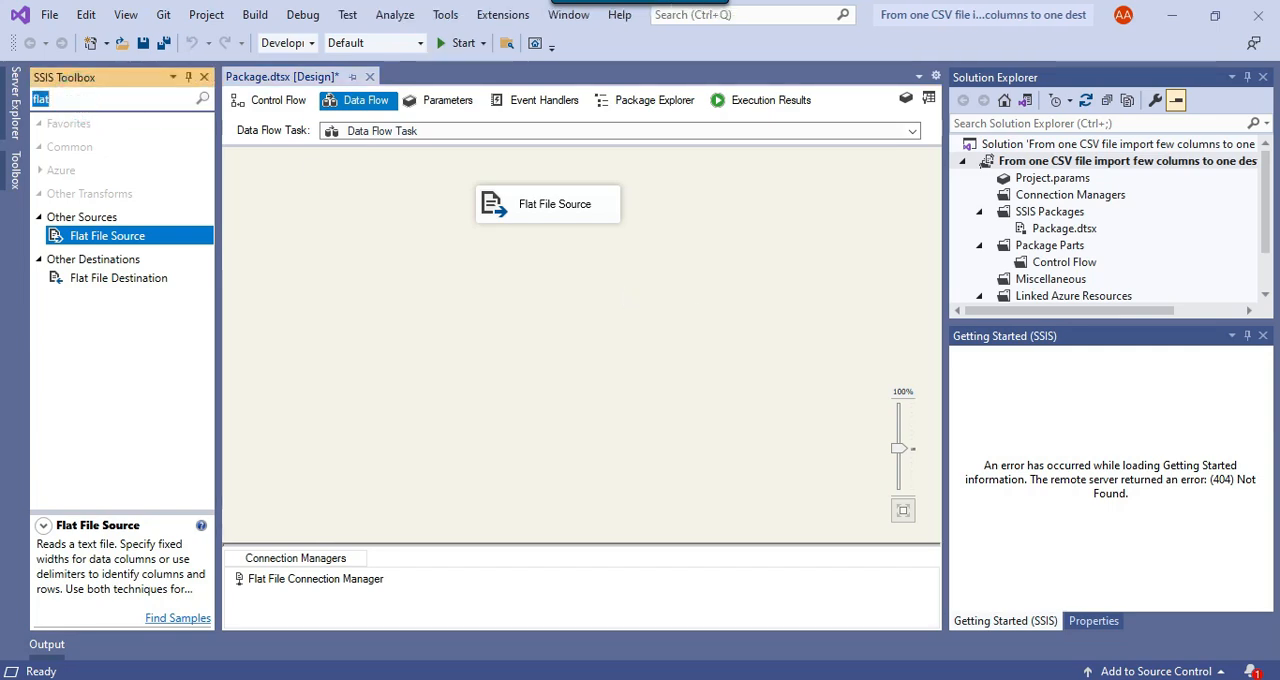
{"action": "type", "text": "multi"}
{"action": "left_click_drag", "start_coordinate": [93, 166], "coordinate": [488, 285]}
{"action": "left_click", "coordinate": [545, 205]}
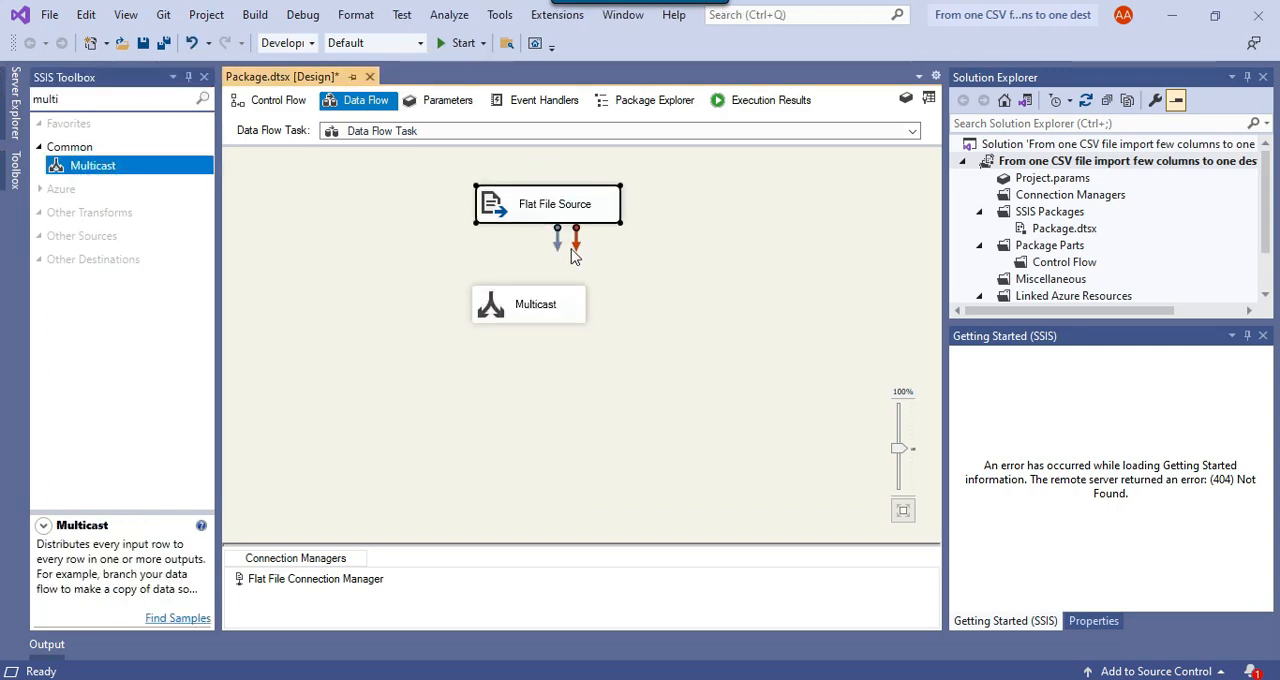
{"action": "left_click_drag", "start_coordinate": [558, 248], "coordinate": [525, 306]}
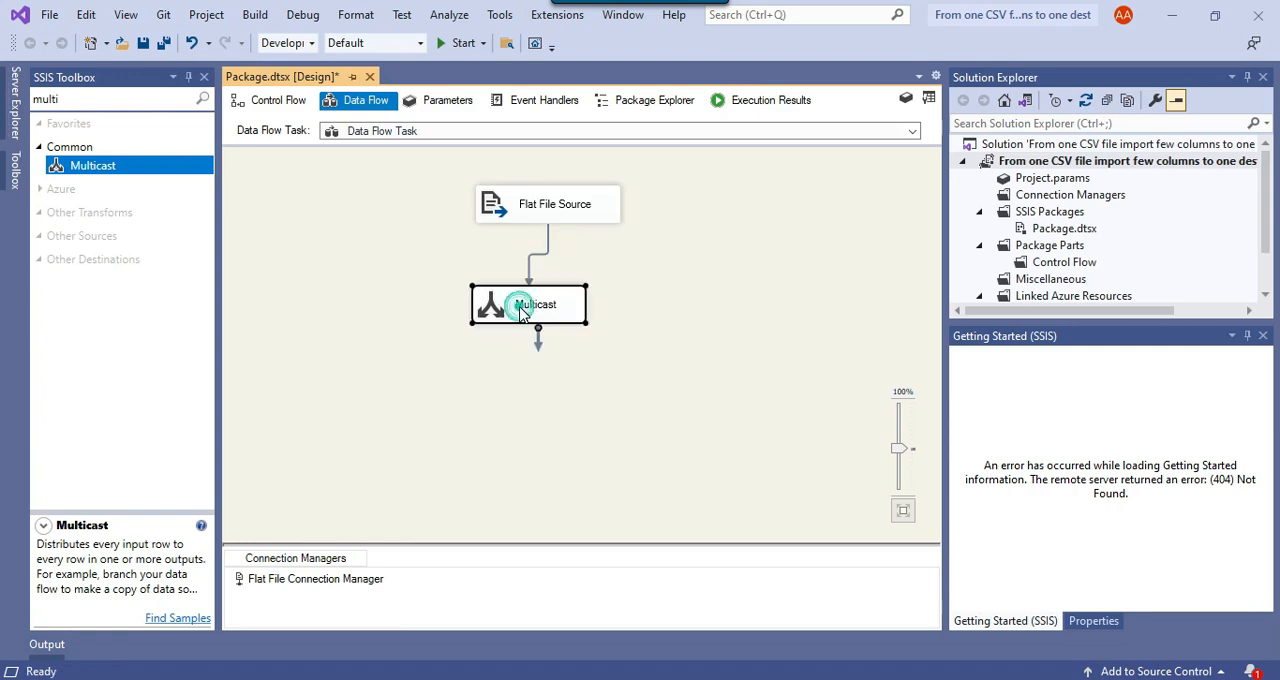
{"action": "left_click", "coordinate": [397, 277]}
Add an OLE DB Destination below the Multicast and connect a Multicast output to it
{"action": "left_click", "coordinate": [99, 96]}
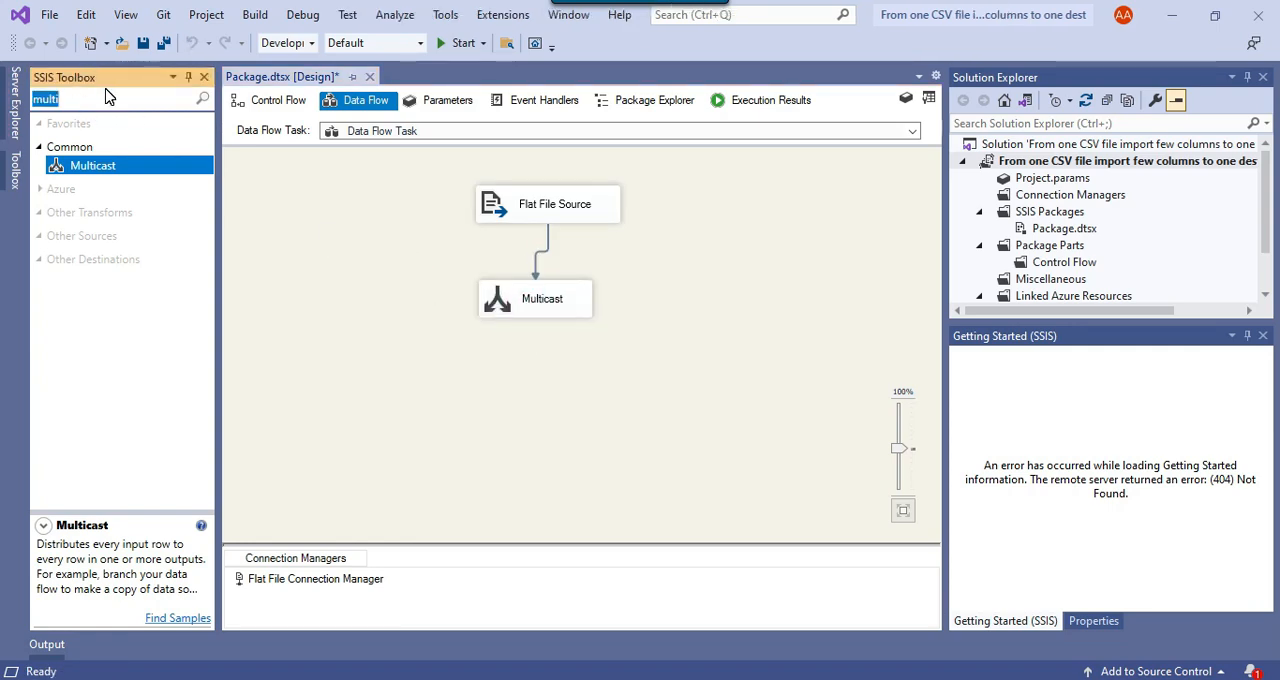
{"action": "type", "text": "ole"}
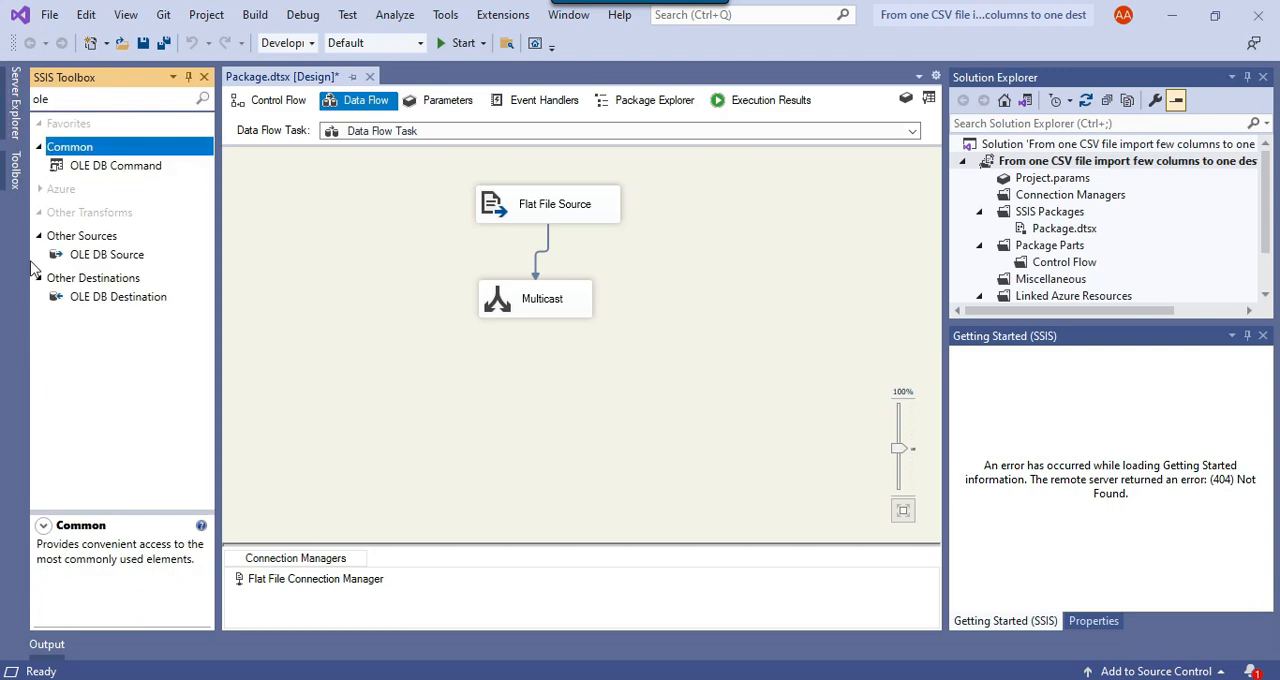
{"action": "left_click_drag", "start_coordinate": [125, 303], "coordinate": [318, 392]}
{"action": "left_click", "coordinate": [496, 296]}
{"action": "left_click_drag", "start_coordinate": [545, 340], "coordinate": [380, 400]}
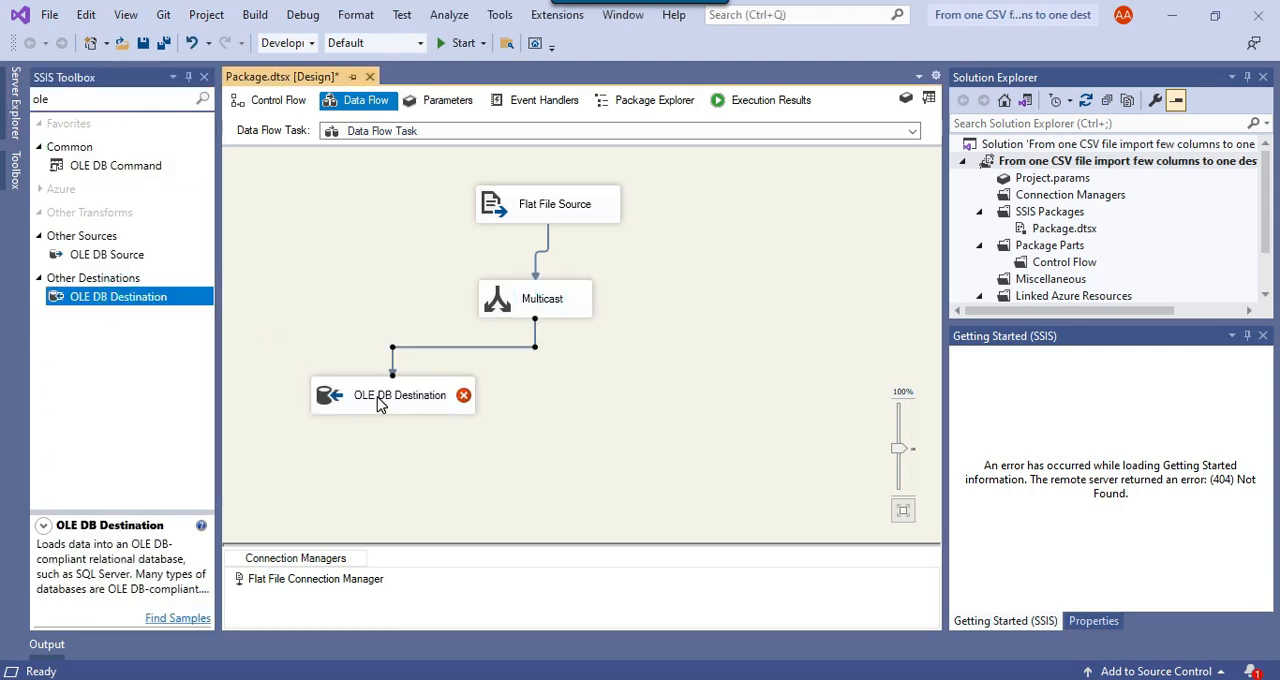
Rename the OLE DB Destination as Person
{"action": "right_click", "coordinate": [380, 400]}
{"action": "left_click", "coordinate": [463, 636]}
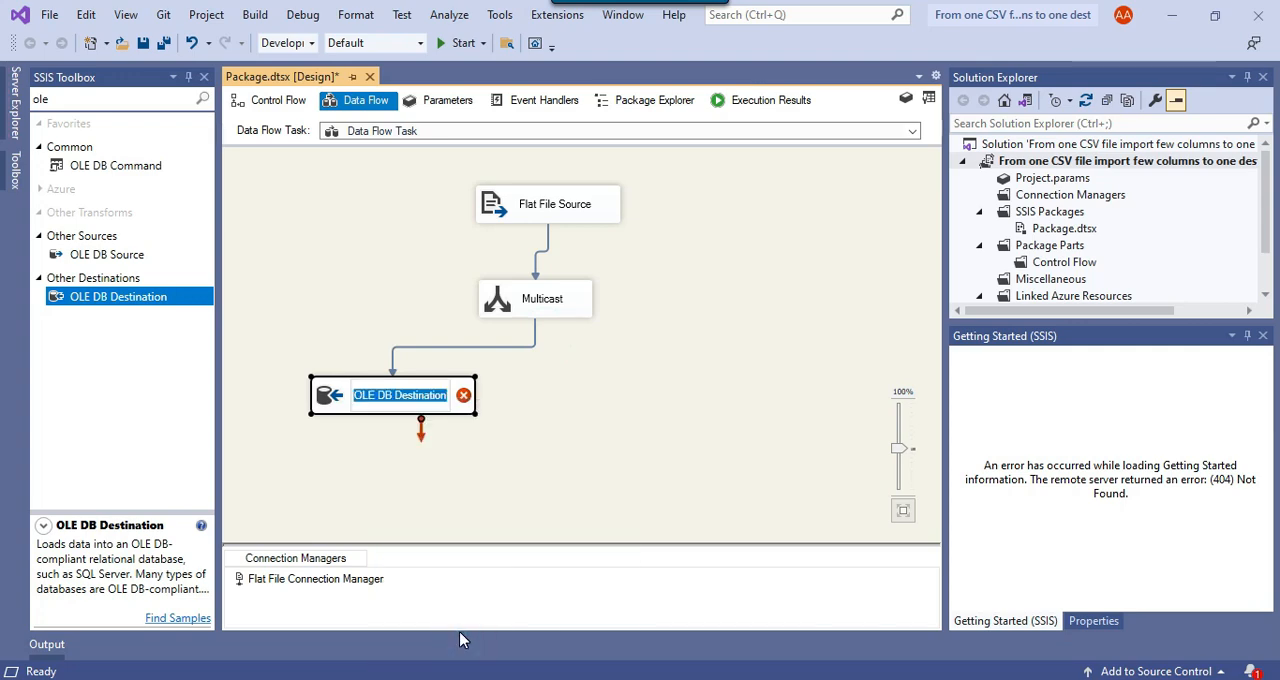
{"action": "type", "text": "Person"}
{"action": "left_click", "coordinate": [600, 450]}
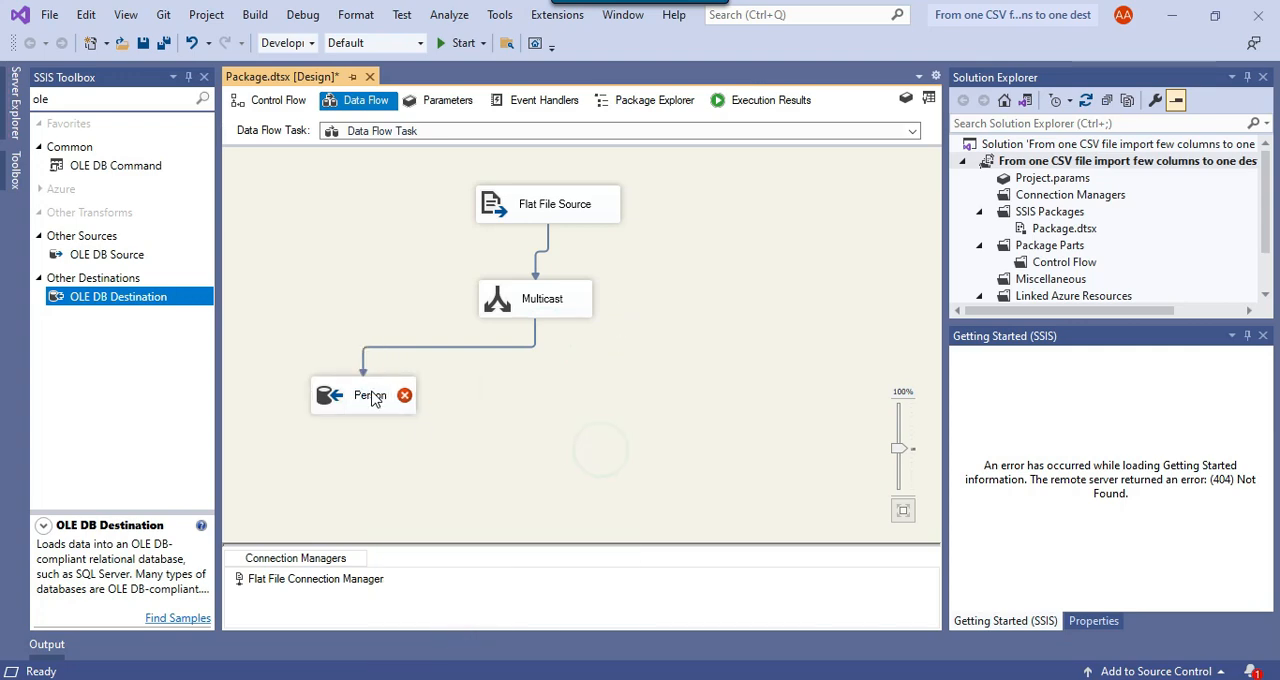
Create an OLE DB connection manager for the Person destination from the DESKTOP-EKJ1P64\SQL2019.SSIS data connection
{"action": "right_click", "coordinate": [372, 393]}
{"action": "left_click", "coordinate": [434, 406]}
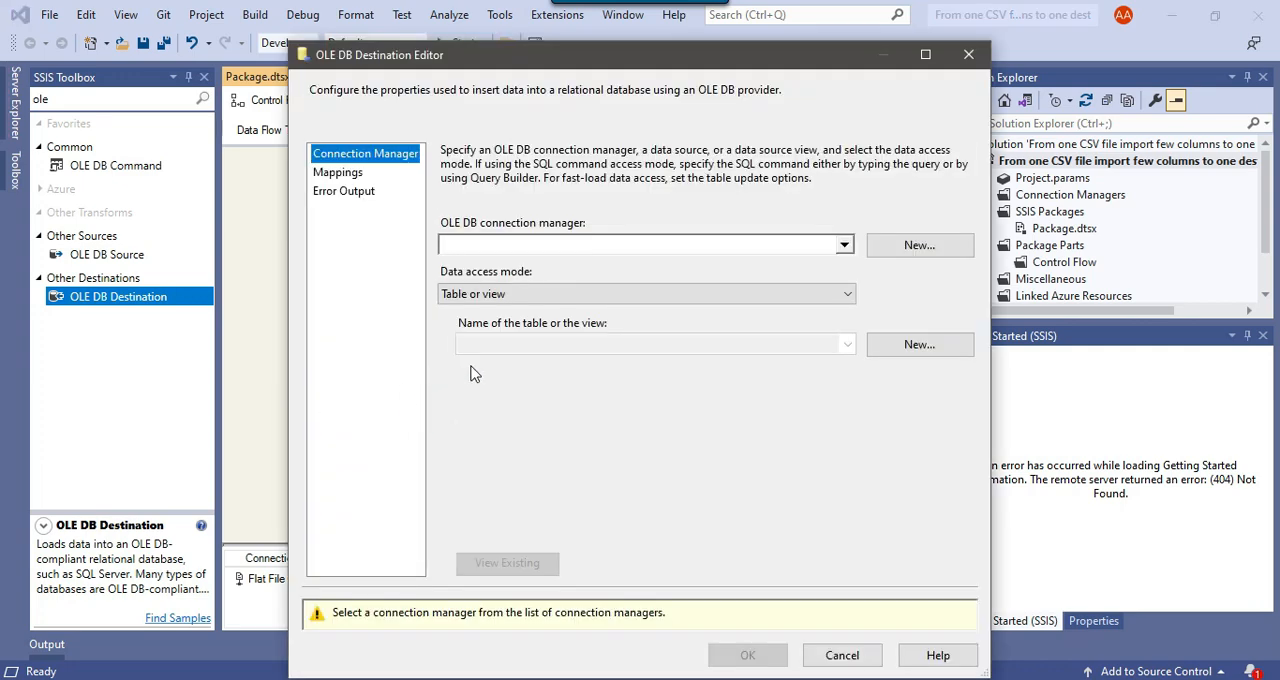
{"action": "left_click", "coordinate": [908, 248]}
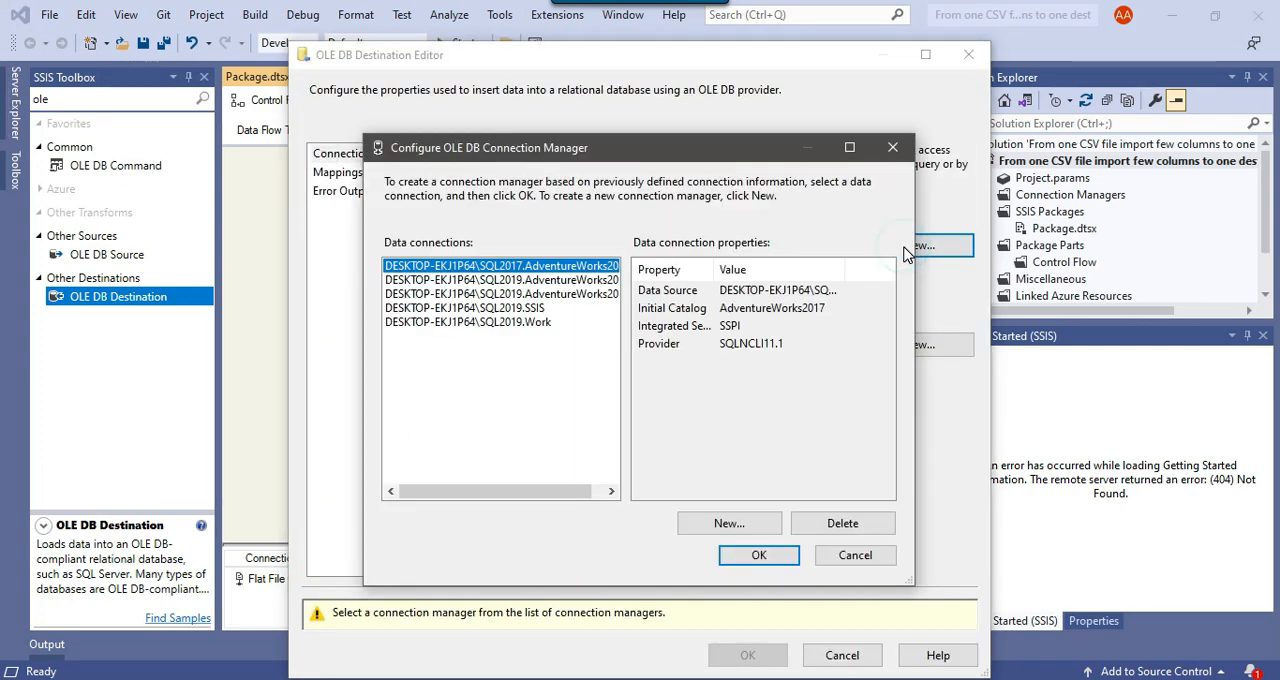
{"action": "left_click", "coordinate": [512, 308]}
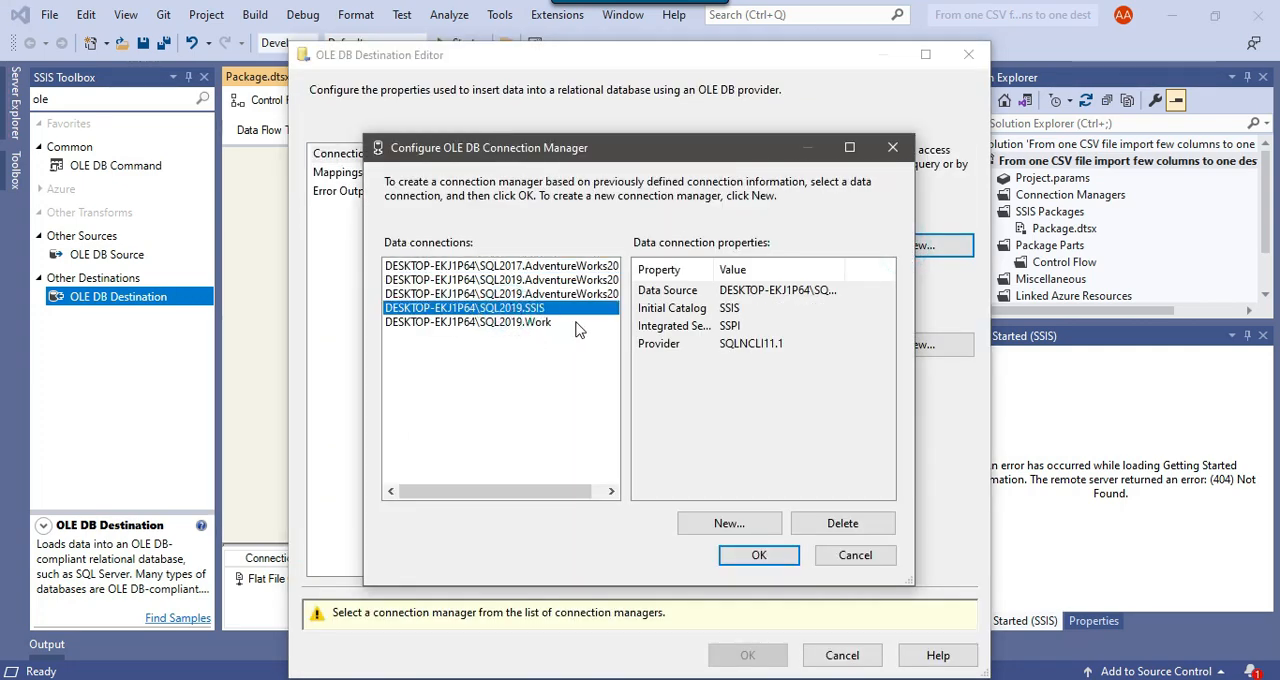
{"action": "left_click", "coordinate": [757, 552]}
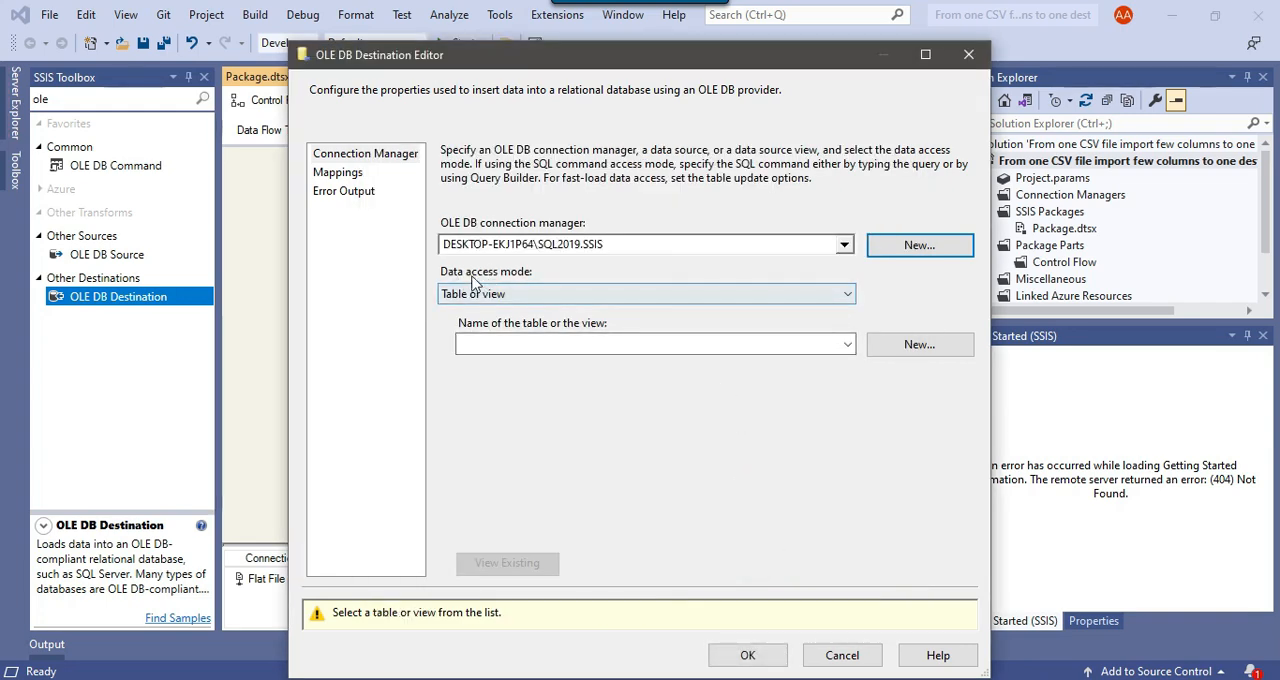
Set the destination's data access mode to Table or view - fast load and its target table to [dbo].[Person]
{"action": "left_click", "coordinate": [540, 297]}
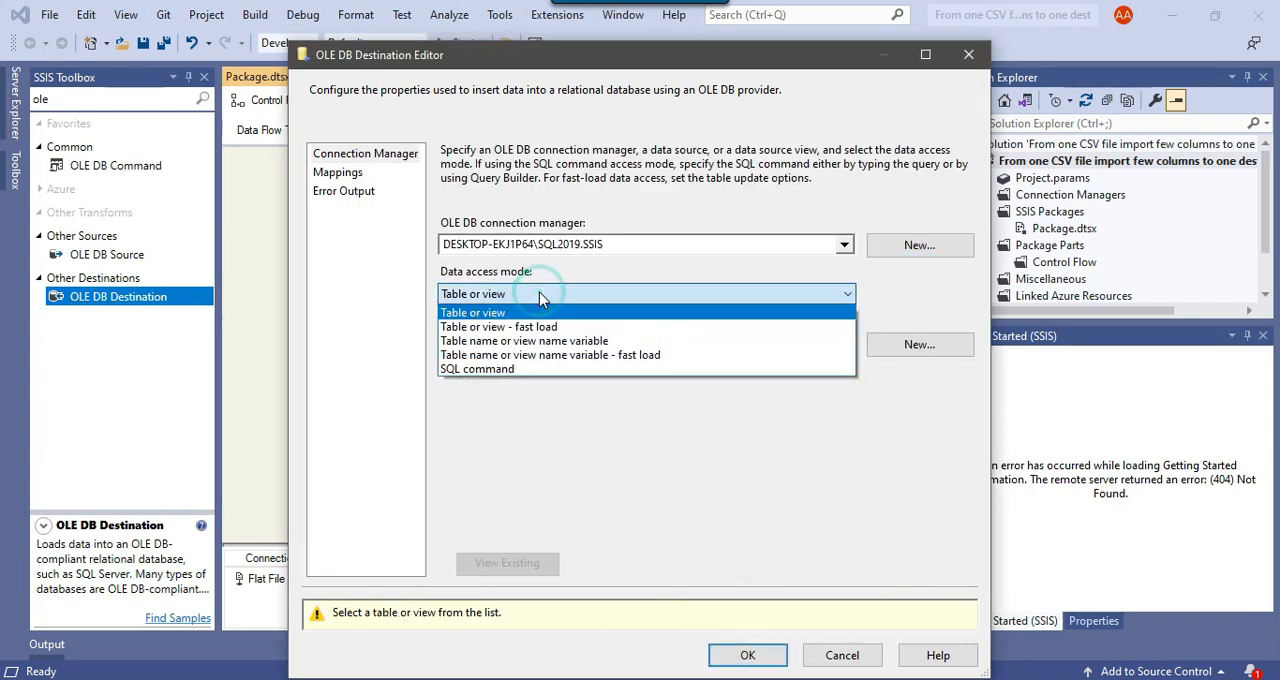
{"action": "left_click", "coordinate": [498, 326]}
{"action": "left_click", "coordinate": [735, 344]}
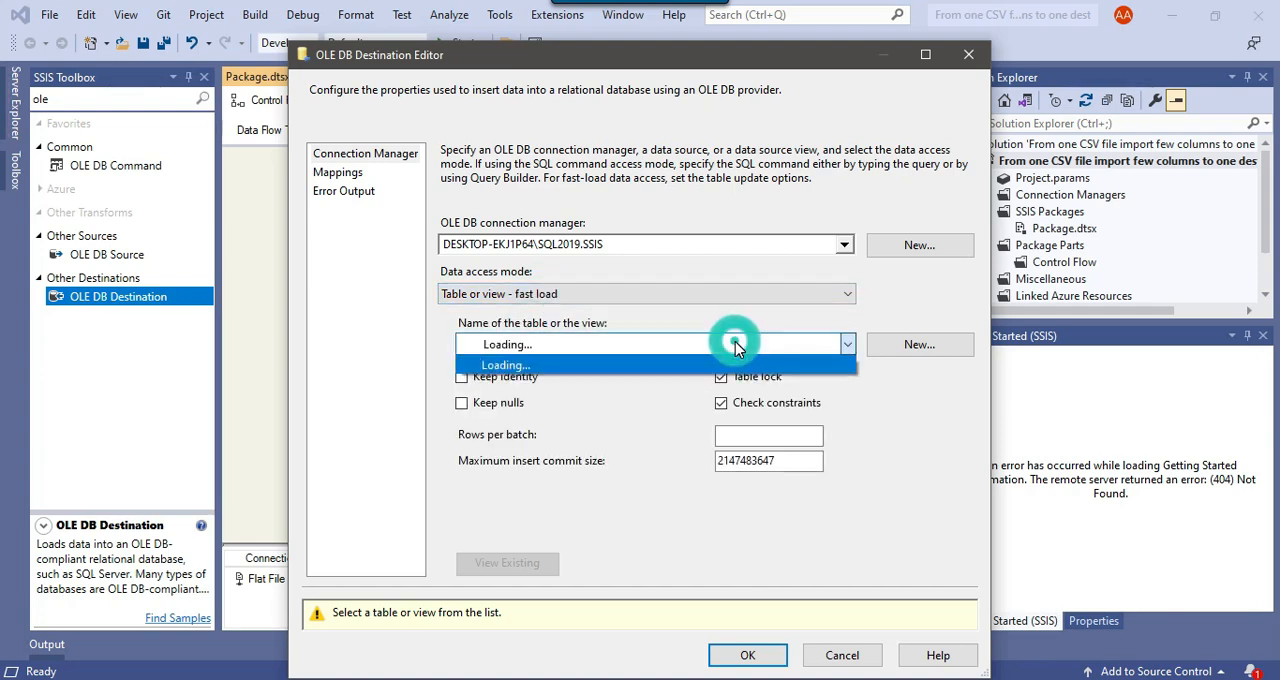
{"action": "left_click", "coordinate": [617, 486]}
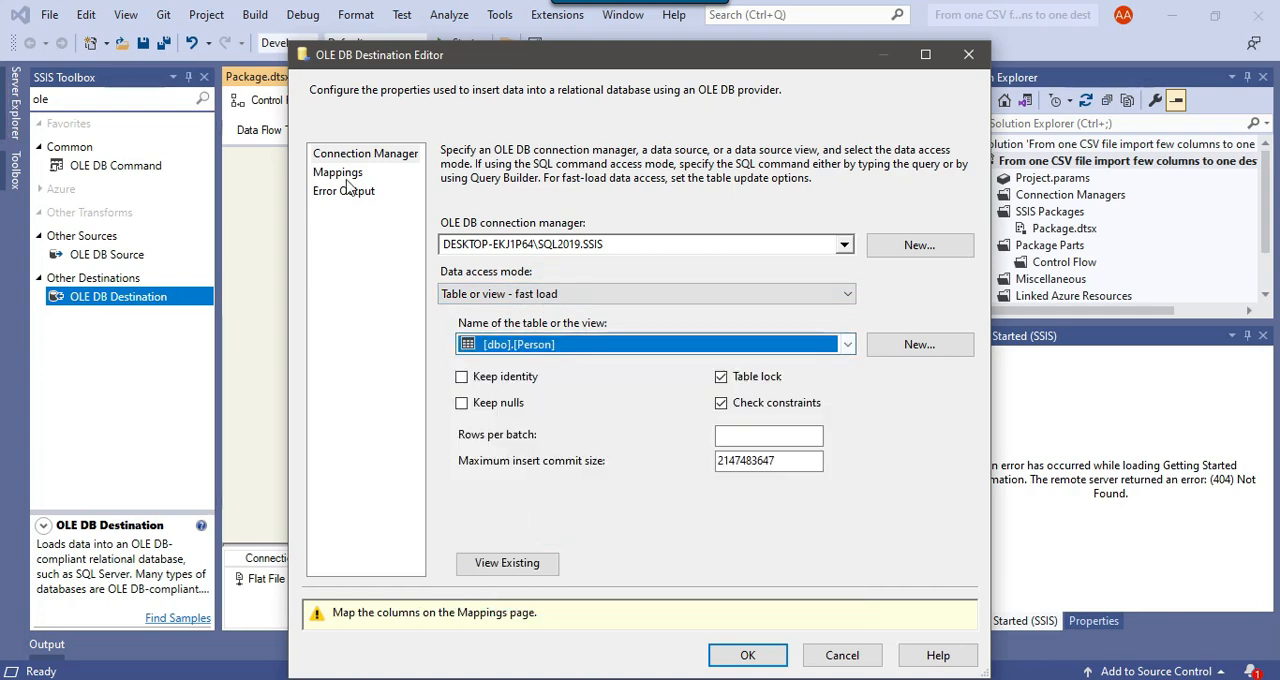
Map the input columns id, first_name, last_name, email and gender to the Person table's matching columns
{"action": "left_click", "coordinate": [340, 173]}
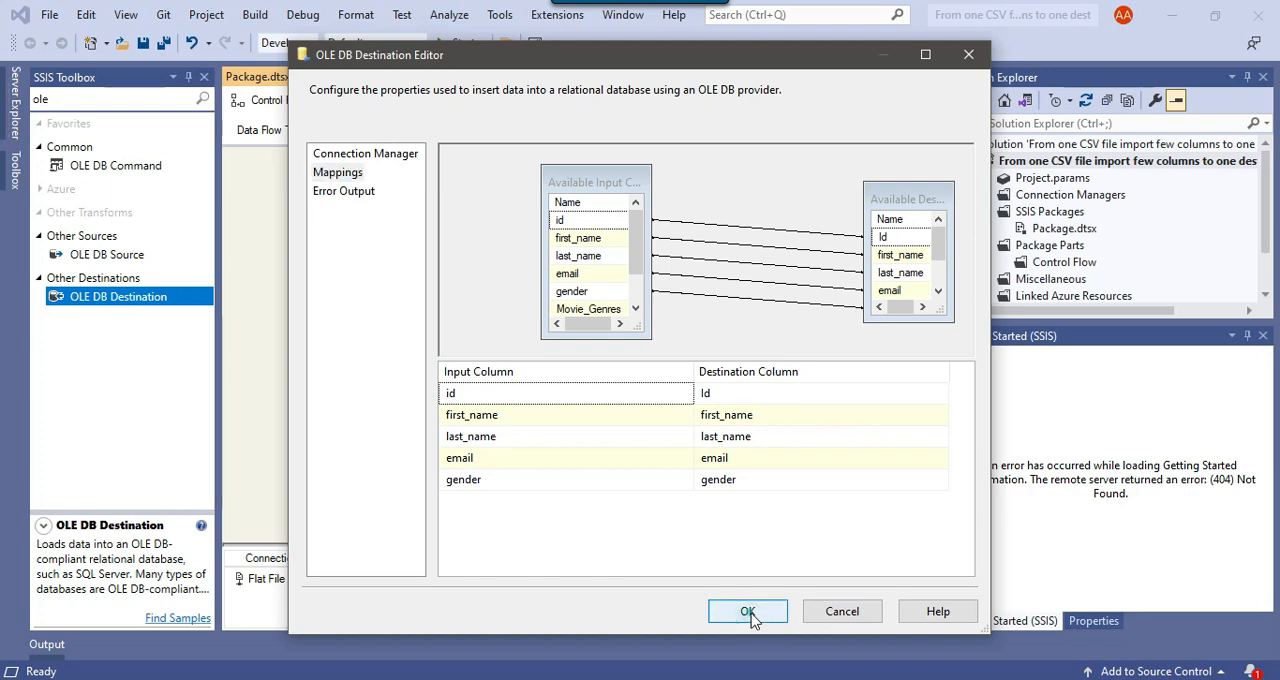
{"action": "left_click", "coordinate": [751, 612]}
Add a second OLE DB Destination below the Multicast, connect a Multicast output to it, and rename it Movie
{"action": "left_click_drag", "start_coordinate": [100, 295], "coordinate": [651, 394]}
{"action": "left_click", "coordinate": [553, 306]}
{"action": "right_click", "coordinate": [652, 394]}
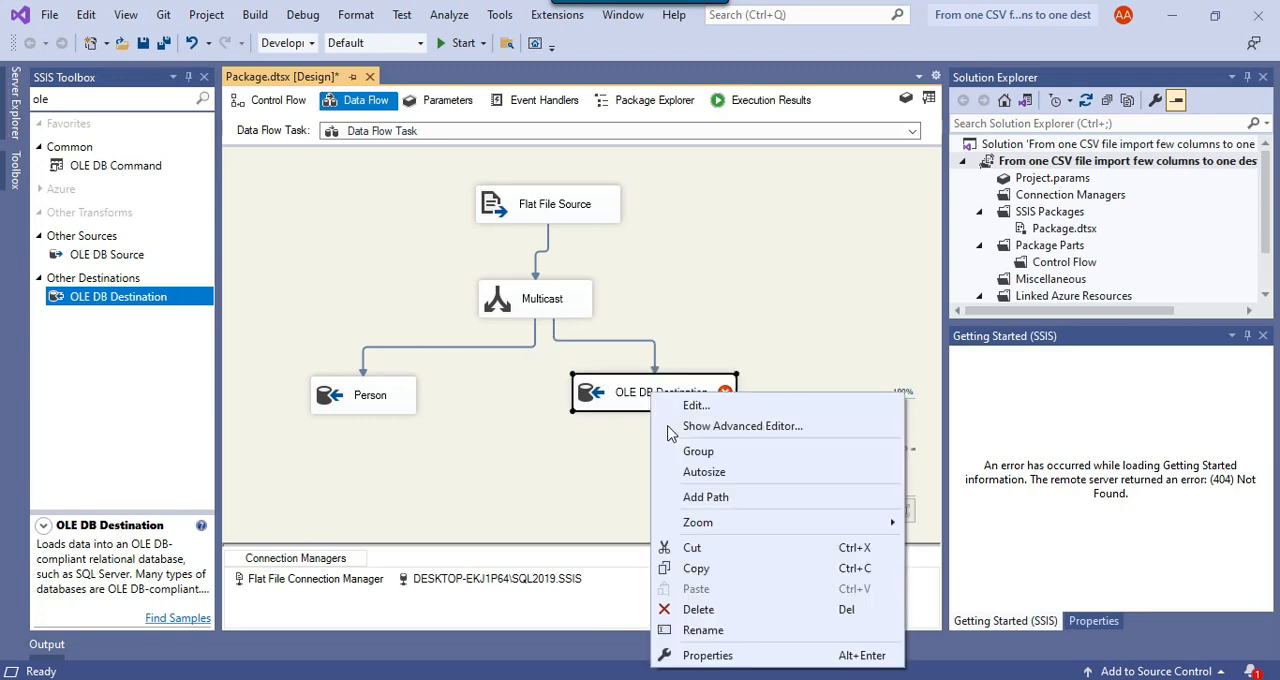
{"action": "left_click", "coordinate": [741, 630]}
{"action": "type", "text": "Movie"}
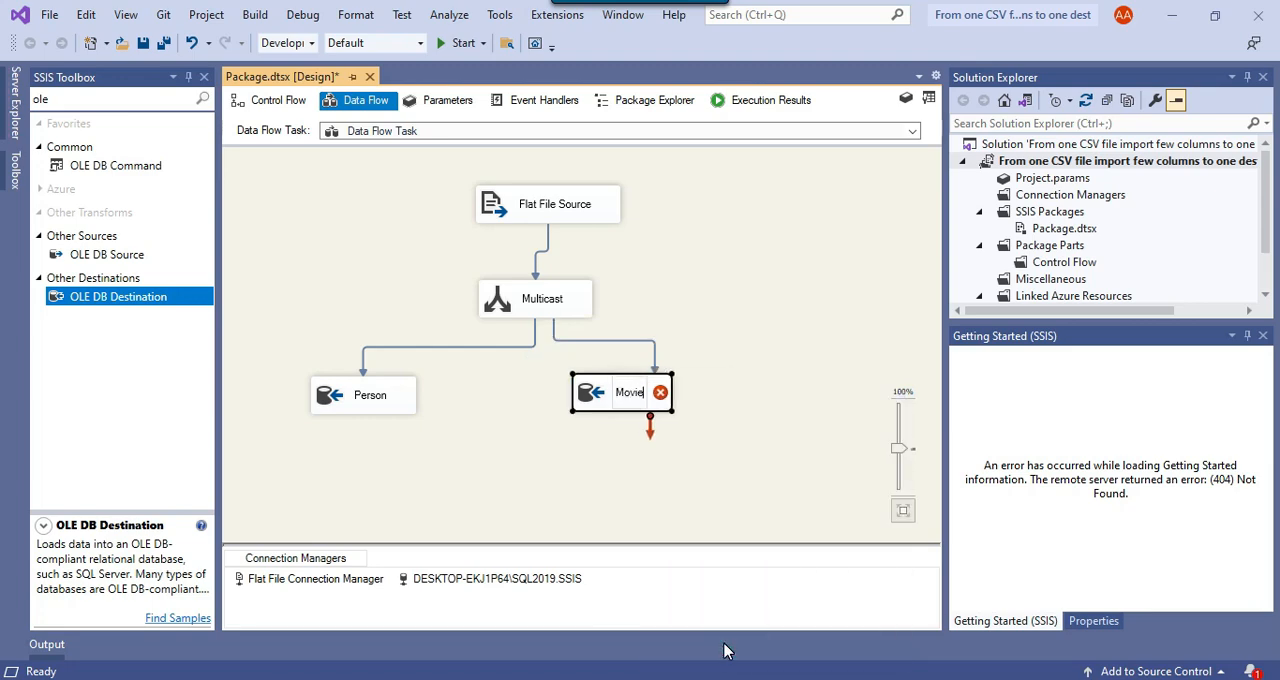
{"action": "left_click", "coordinate": [740, 425]}
Set the Movie destination's table to [dbo].[Movie] and map id, Movie_Genres and Movie_Title to its matching columns
{"action": "right_click", "coordinate": [655, 402]}
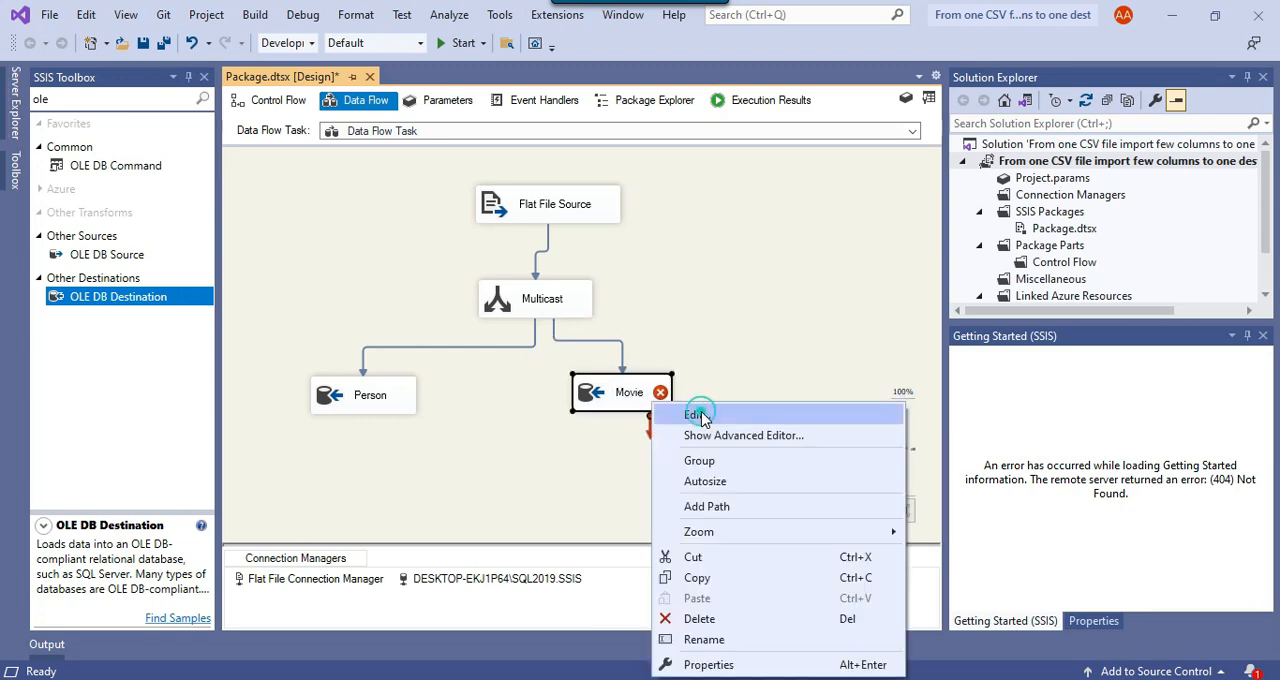
{"action": "left_click", "coordinate": [700, 412]}
{"action": "left_click", "coordinate": [600, 344]}
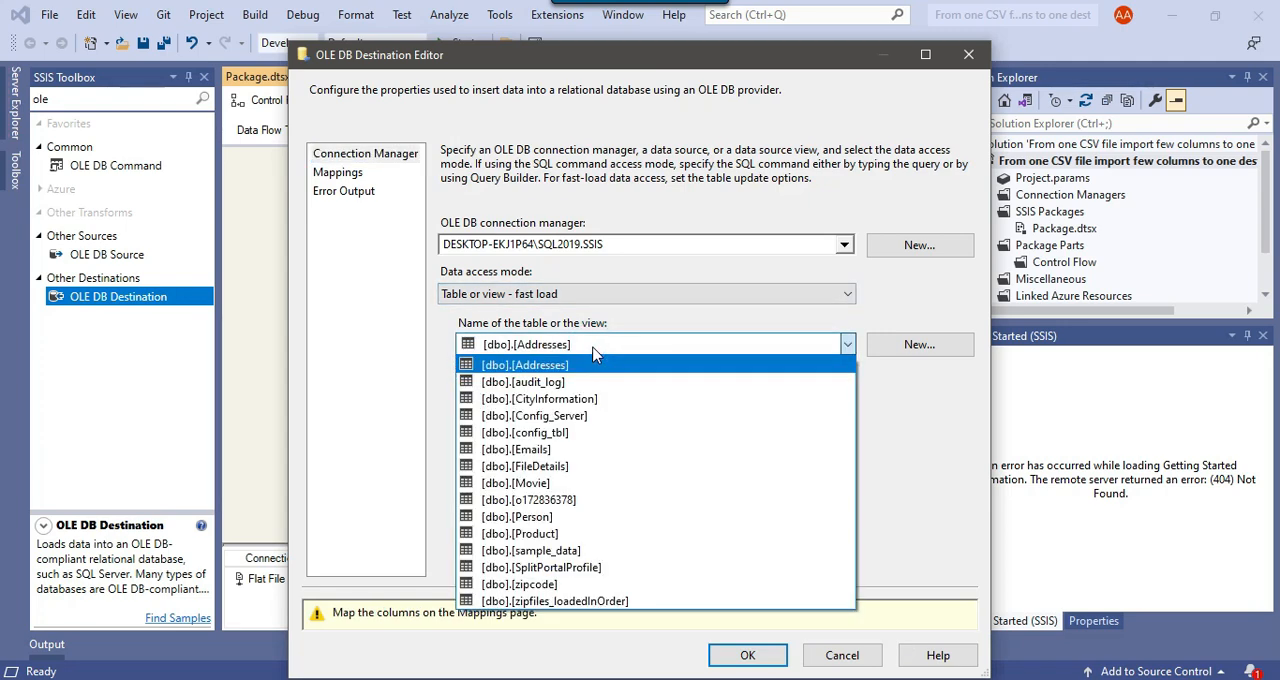
{"action": "left_click", "coordinate": [562, 485]}
{"action": "left_click", "coordinate": [337, 172]}
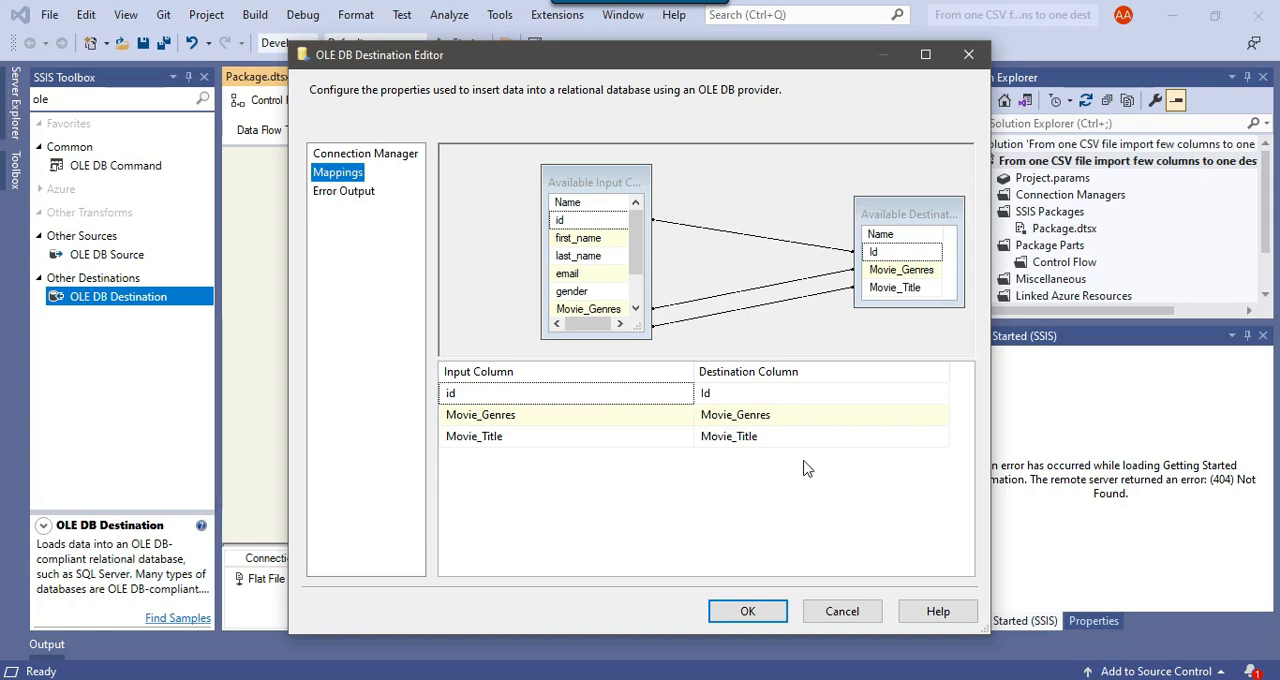
{"action": "left_click", "coordinate": [757, 610]}
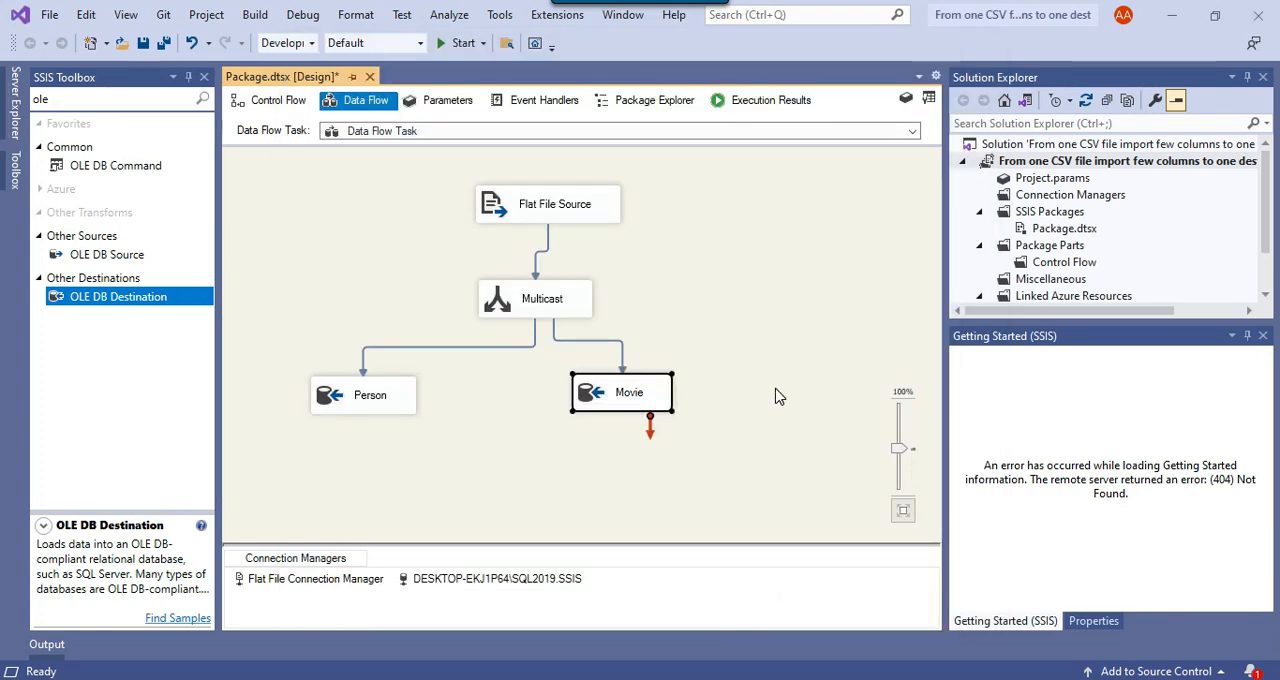
Rearrange the Person and Movie destinations on either side below the Multicast
{"action": "left_click_drag", "start_coordinate": [628, 416], "coordinate": [707, 408]}
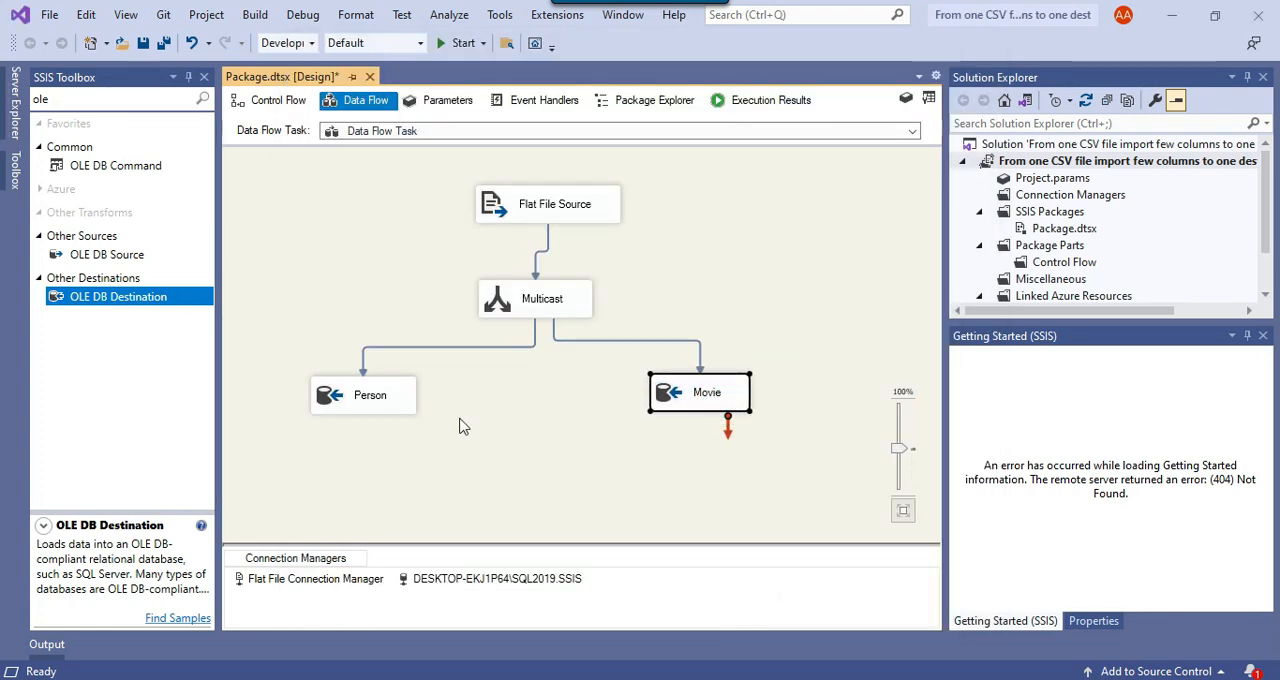
{"action": "left_click_drag", "start_coordinate": [378, 405], "coordinate": [393, 407]}
{"action": "left_click_drag", "start_coordinate": [680, 400], "coordinate": [647, 421]}
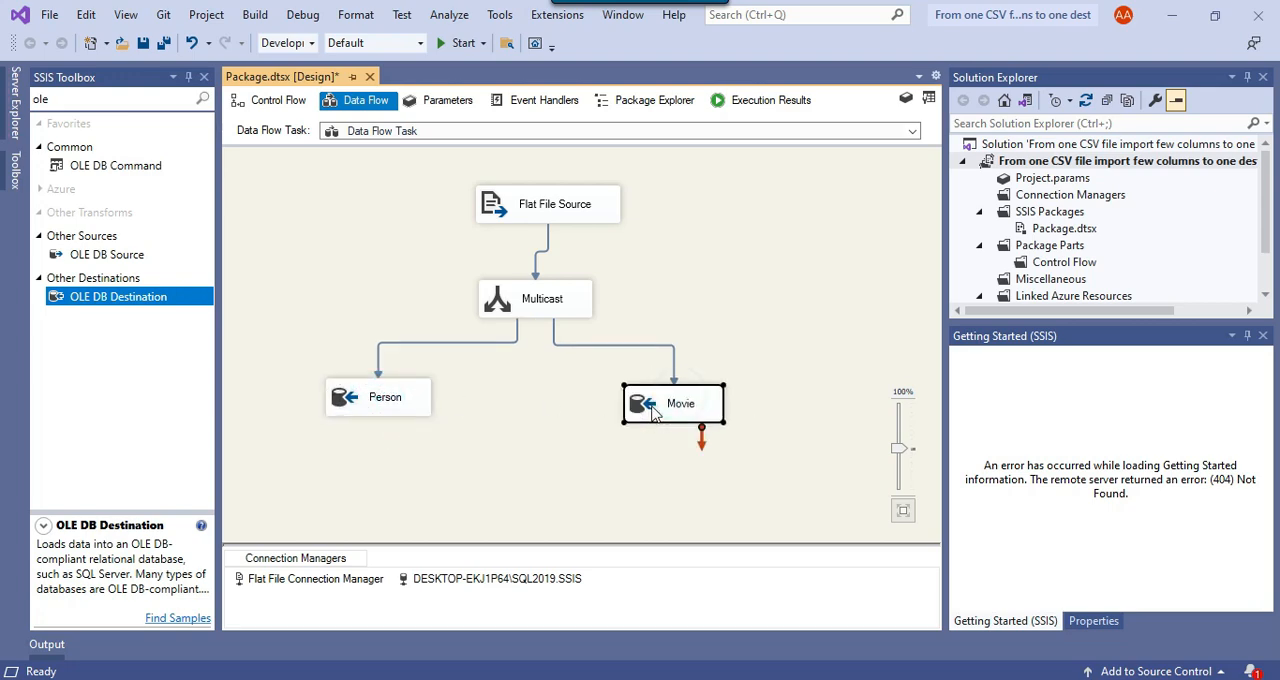
Run the package, examine the Flat File Source errors in the debug output, and stop debugging
{"action": "left_click", "coordinate": [460, 42]}
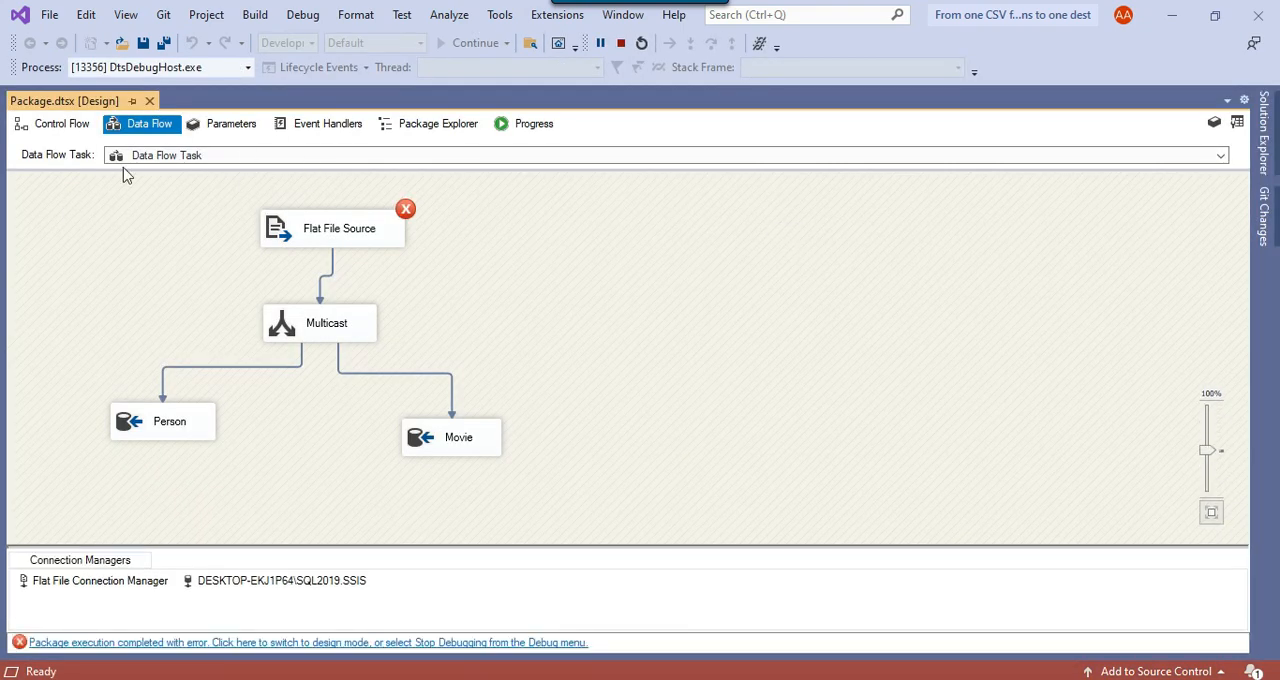
{"action": "left_click", "coordinate": [125, 14]}
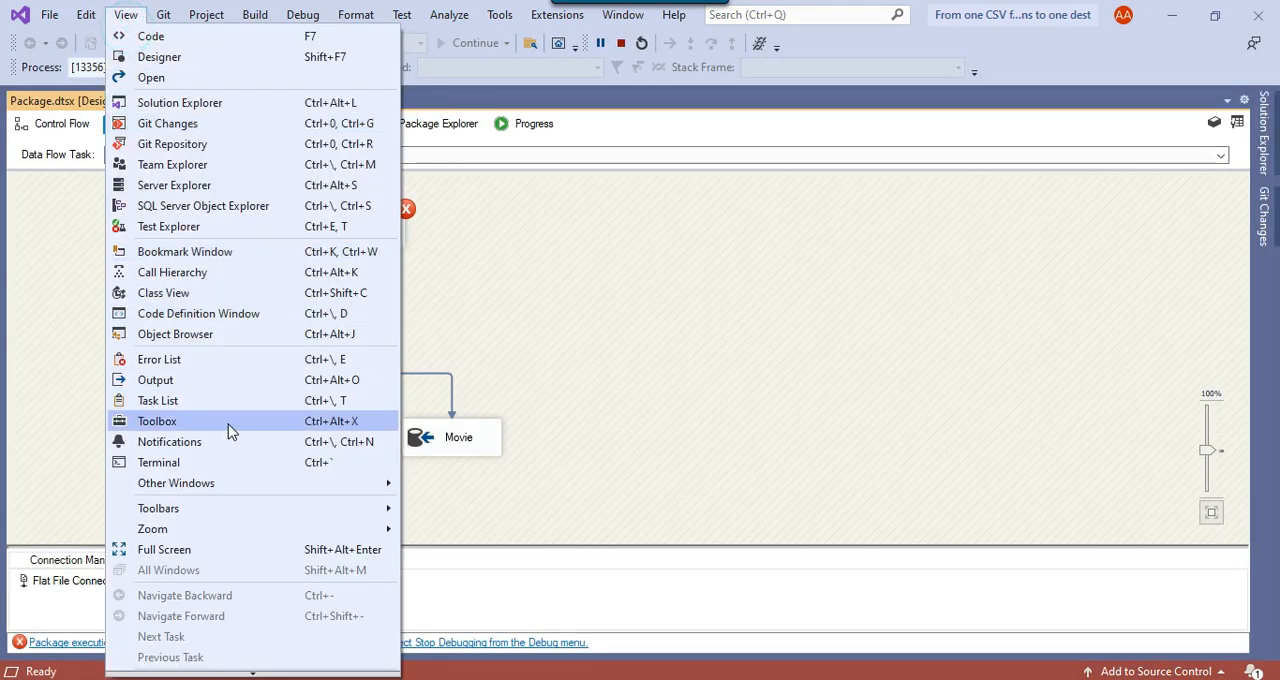
{"action": "left_click", "coordinate": [213, 380]}
{"action": "scroll", "coordinate": [755, 595], "scroll_direction": "up", "scroll_amount": 5}
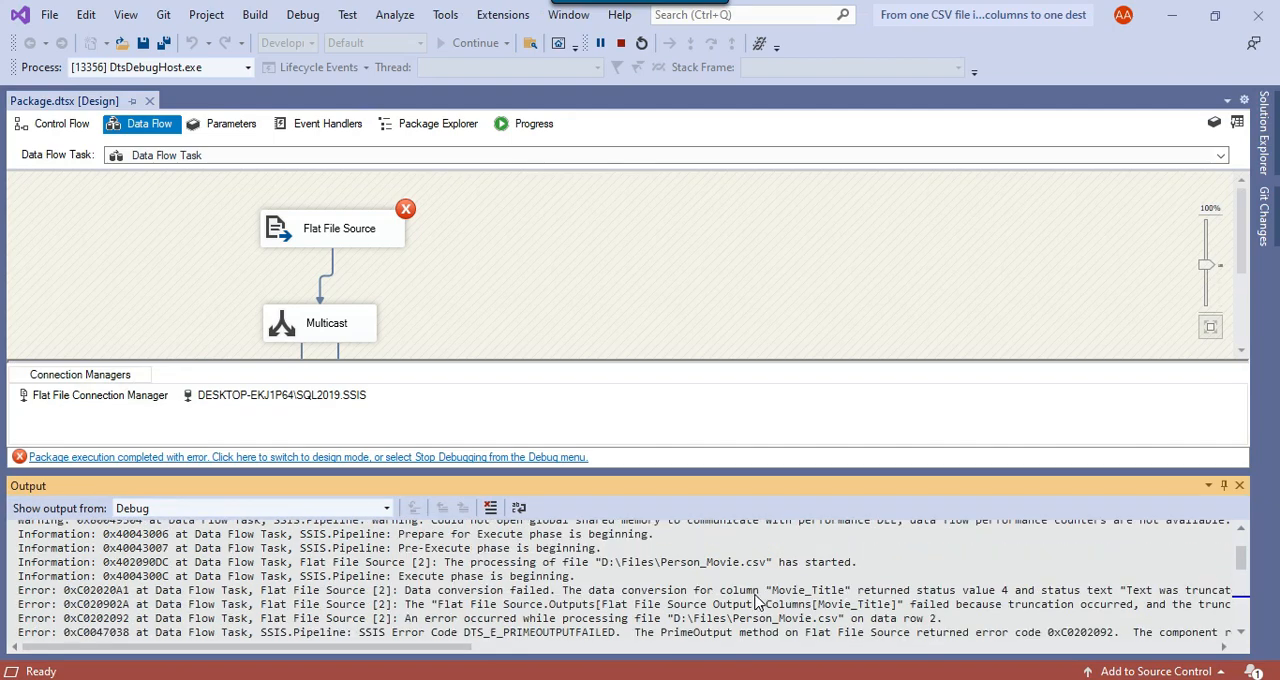
{"action": "left_click_drag", "start_coordinate": [566, 590], "coordinate": [1126, 598]}
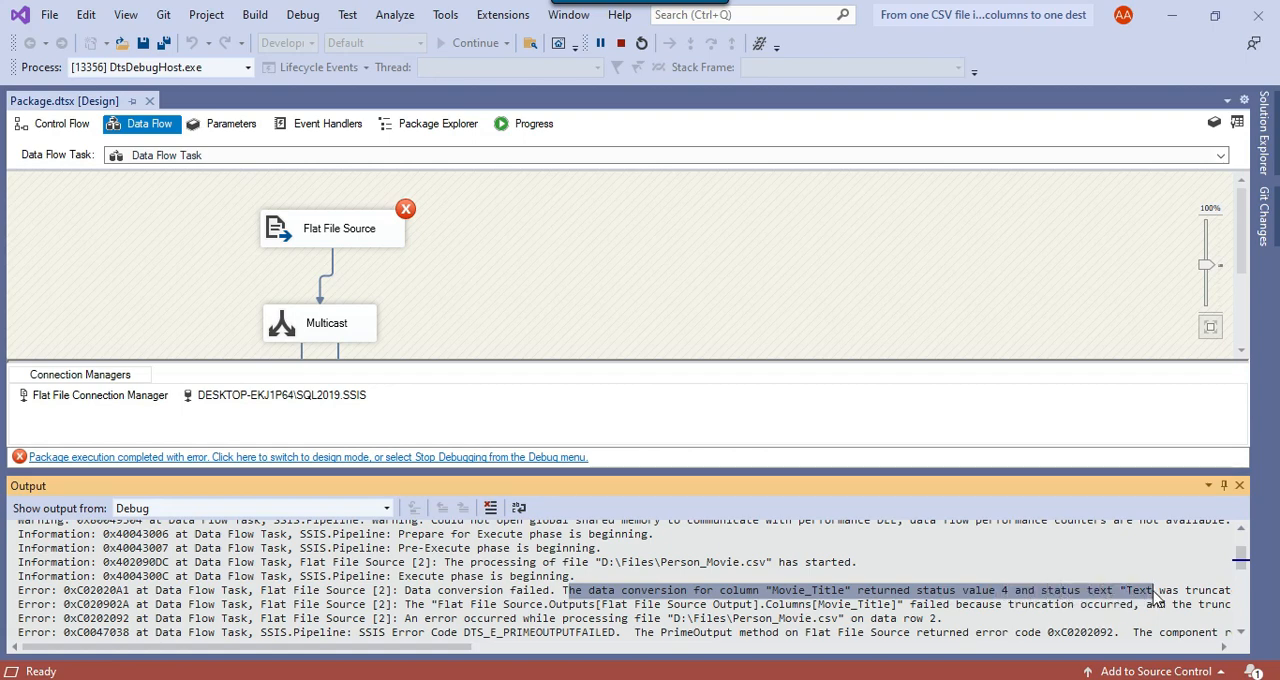
{"action": "left_click_drag", "start_coordinate": [376, 660], "coordinate": [511, 660]}
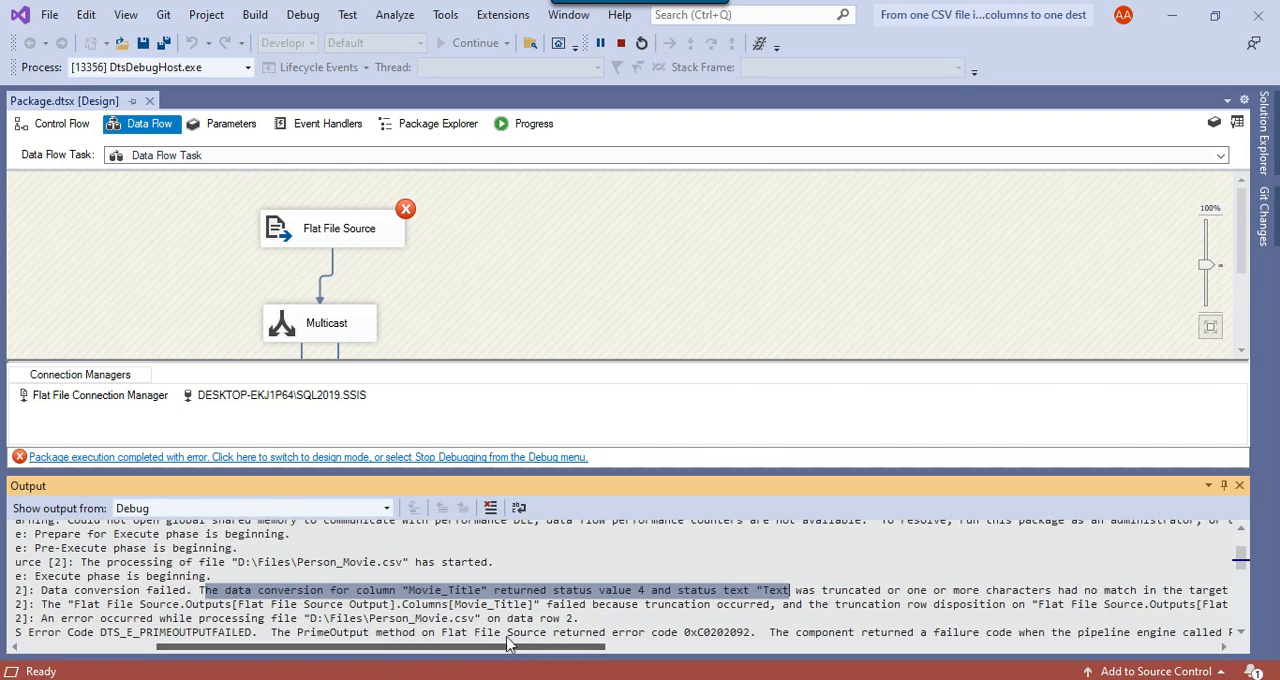
{"action": "left_click", "coordinate": [620, 43]}
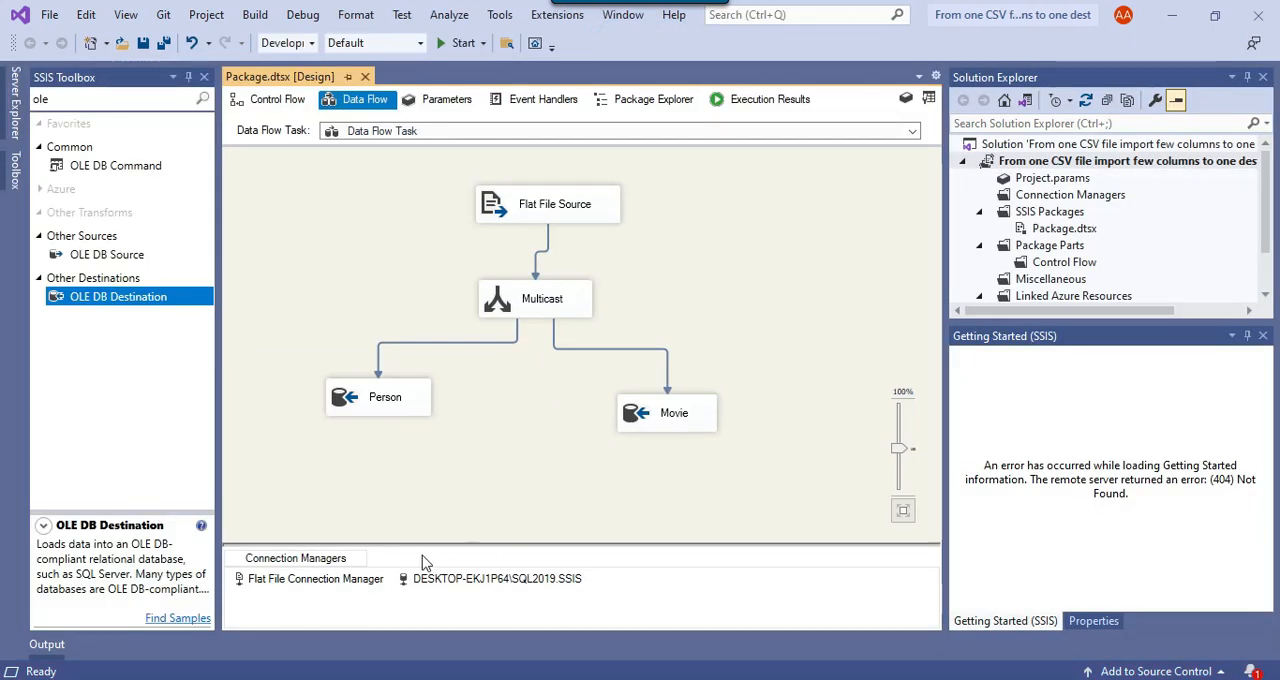
Open the Flat File Connection Manager's advanced column properties for Movie_Title
{"action": "right_click", "coordinate": [313, 590]}
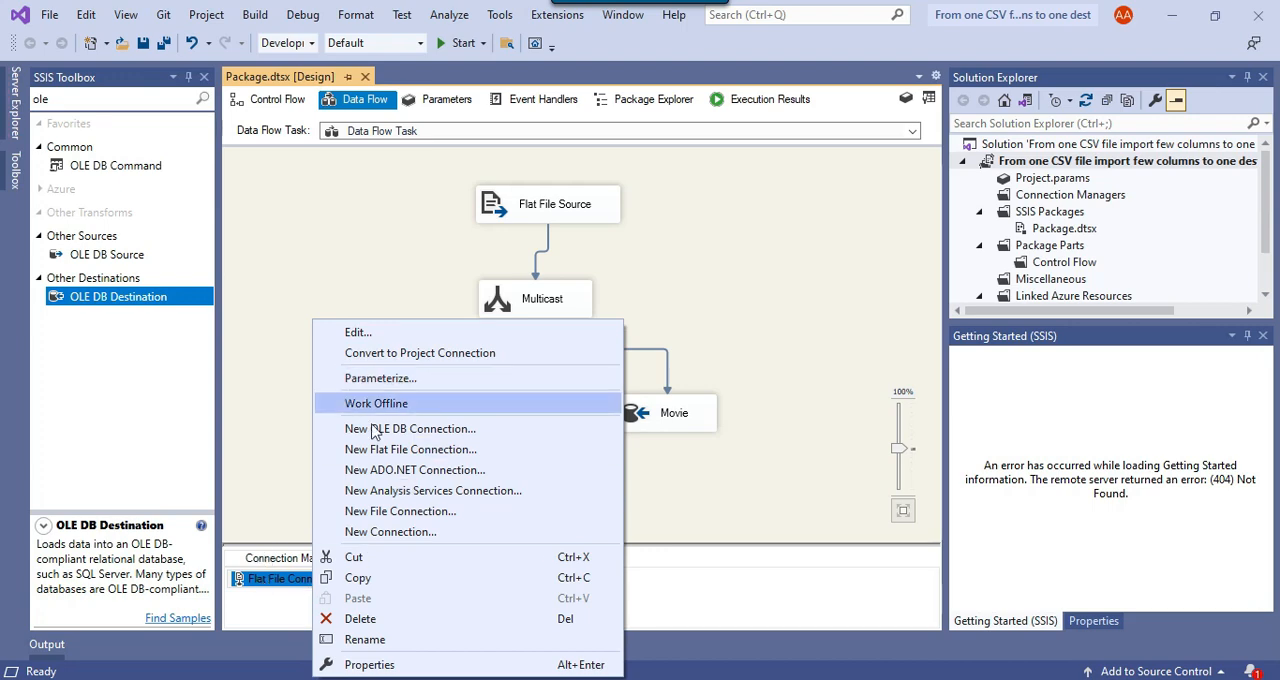
{"action": "left_click", "coordinate": [358, 333]}
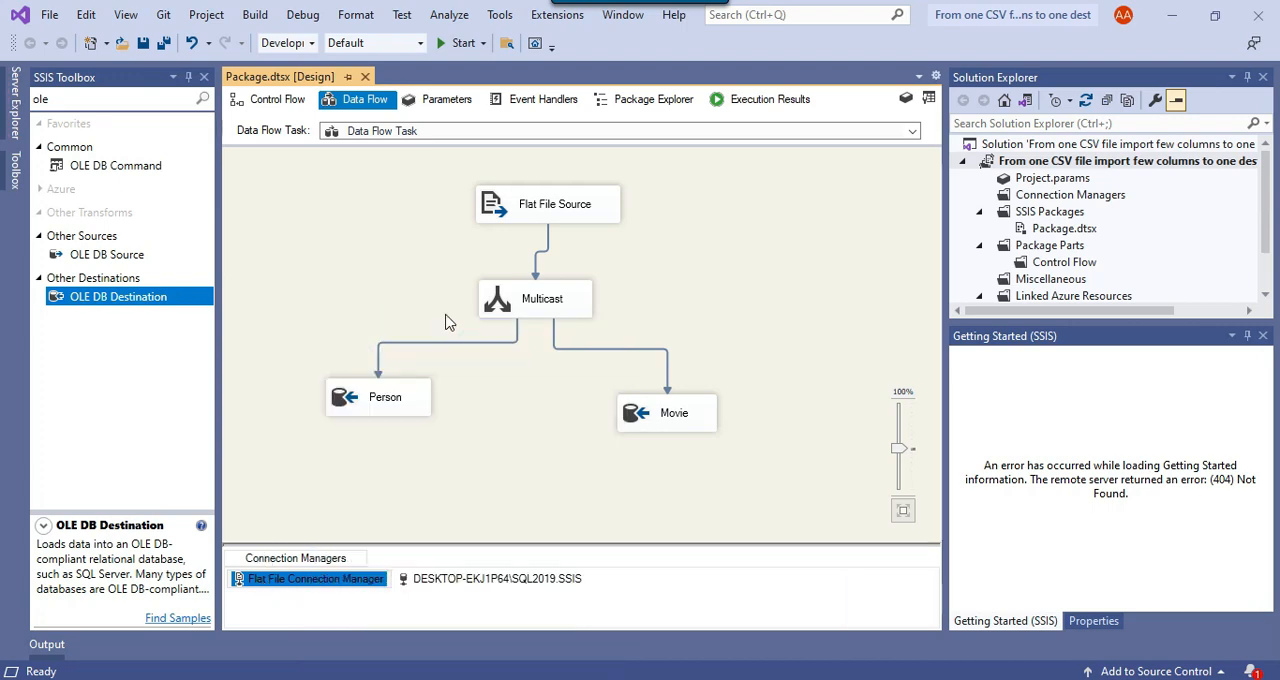
{"action": "left_click", "coordinate": [410, 243]}
{"action": "left_click", "coordinate": [500, 330]}
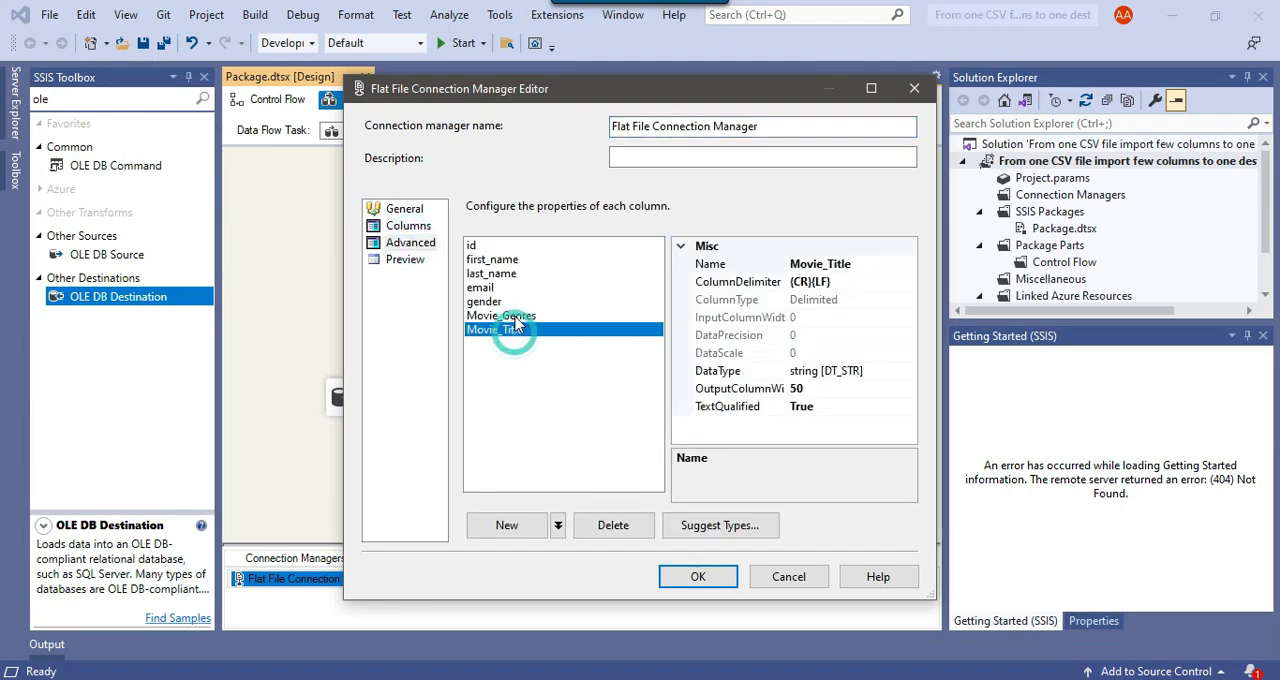
Switch to SQL Server Management Studio and check the Movie_Genres and Movie_Title lengths in the Movie table's create statement
{"action": "key", "text": "alt+Tab"}
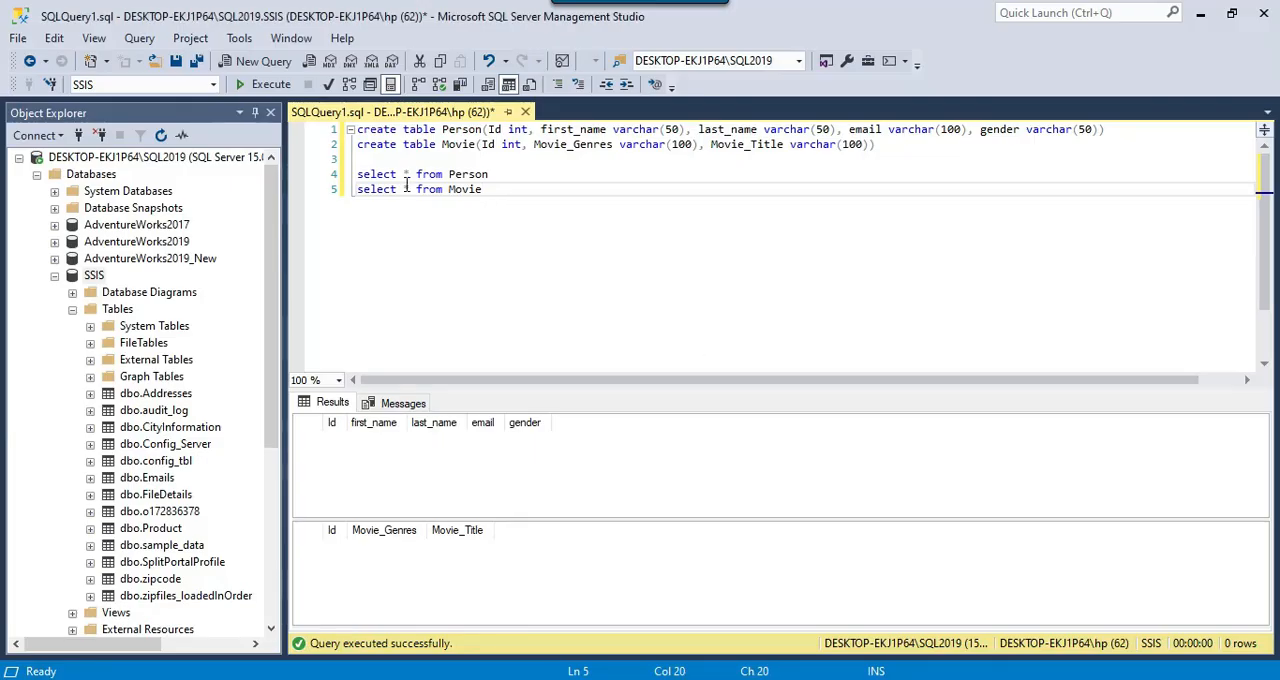
{"action": "left_click_drag", "start_coordinate": [358, 144], "coordinate": [571, 145]}
{"action": "left_click", "coordinate": [630, 144]}
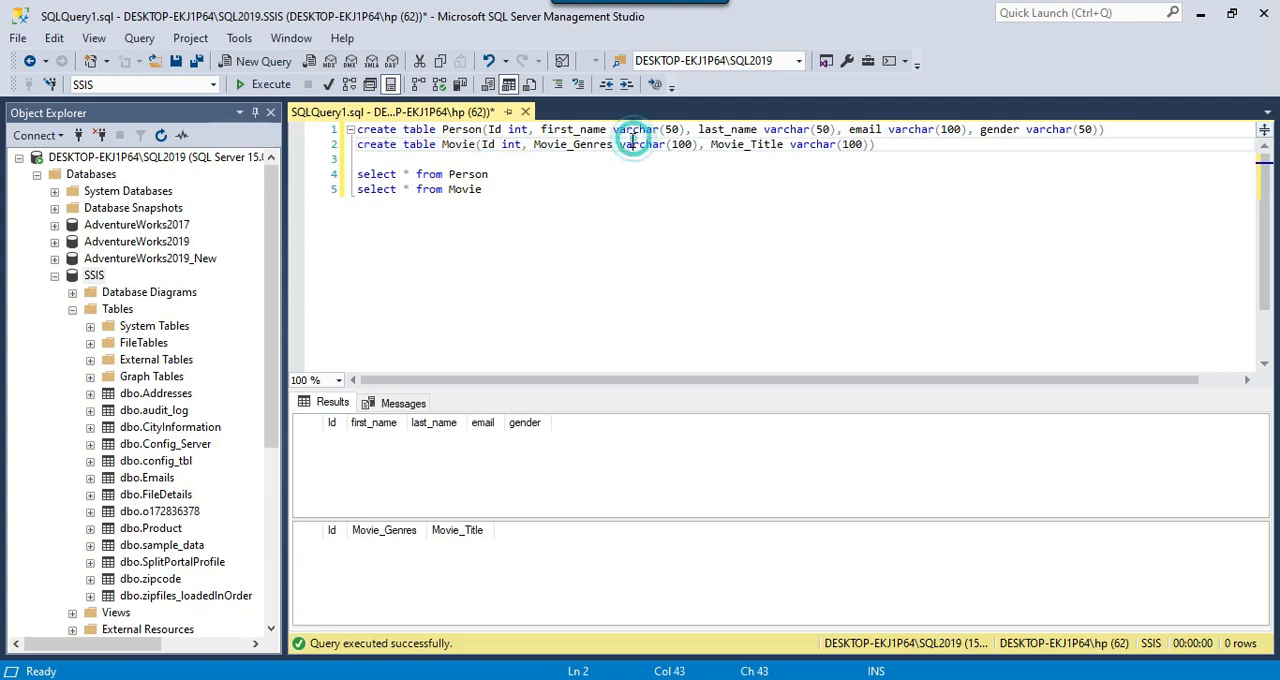
{"action": "left_click_drag", "start_coordinate": [535, 145], "coordinate": [860, 146]}
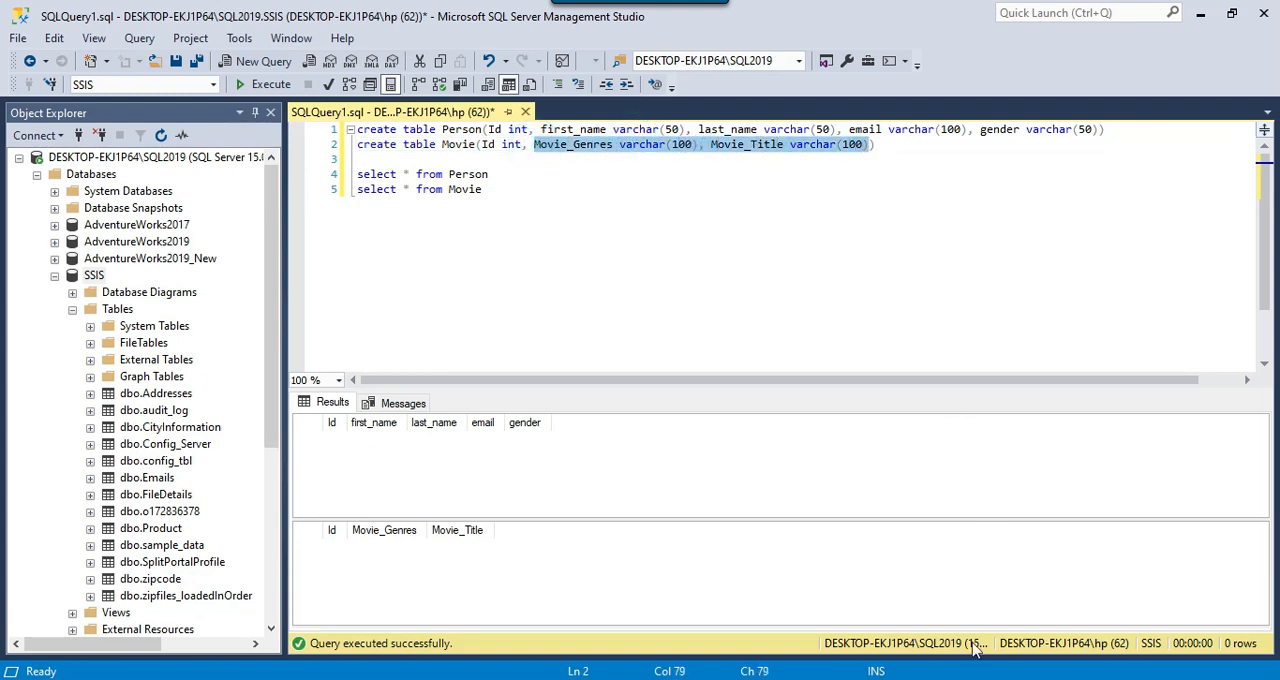
Switch back to Visual Studio and set the output column width of both Movie_Genres and Movie_Title to 100
{"action": "key", "text": "alt+Tab"}
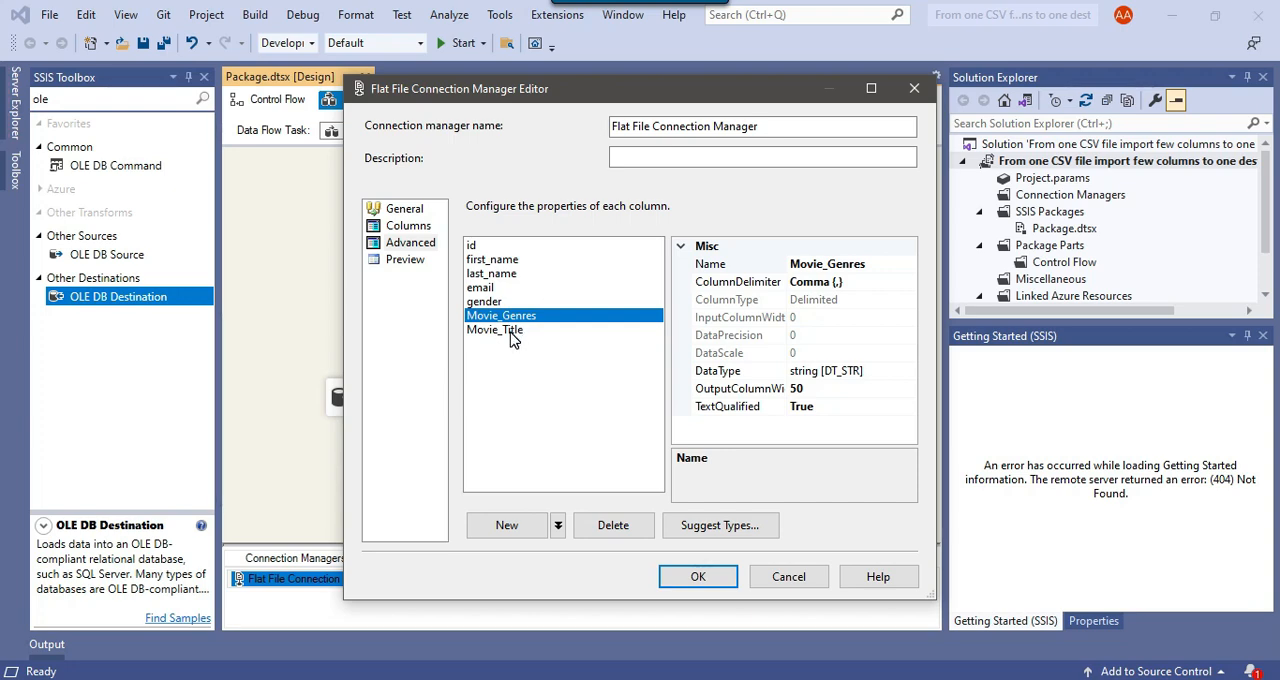
{"action": "left_click", "coordinate": [512, 331], "text": "ctrl"}
{"action": "left_click", "coordinate": [833, 371]}
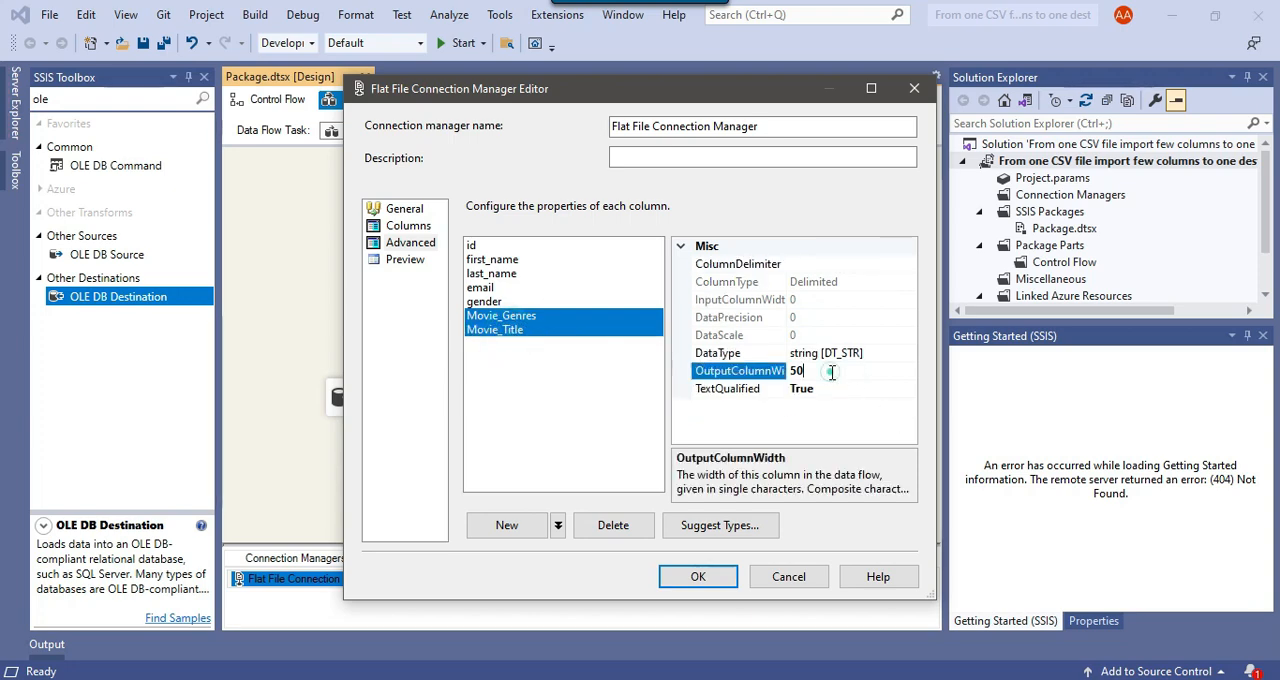
{"action": "type", "text": "100"}
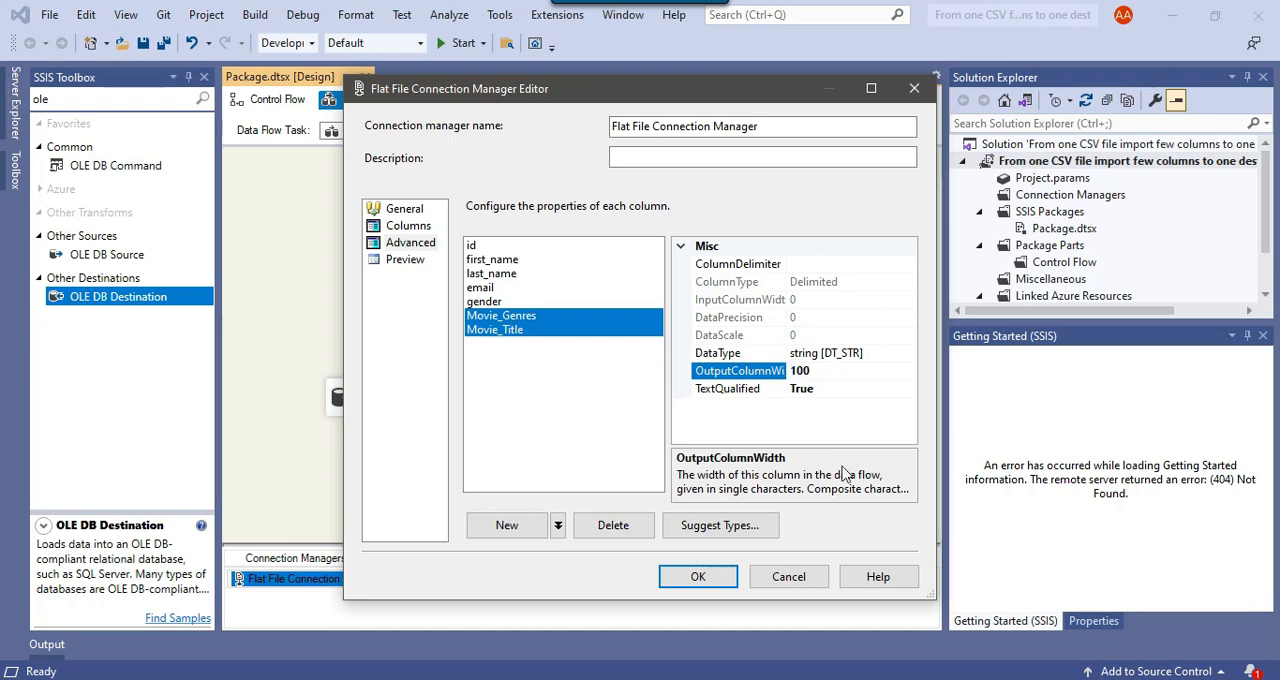
{"action": "left_click", "coordinate": [688, 576]}
Synchronize the Flat File Source with the changed column metadata through its editor
{"action": "right_click", "coordinate": [563, 207]}
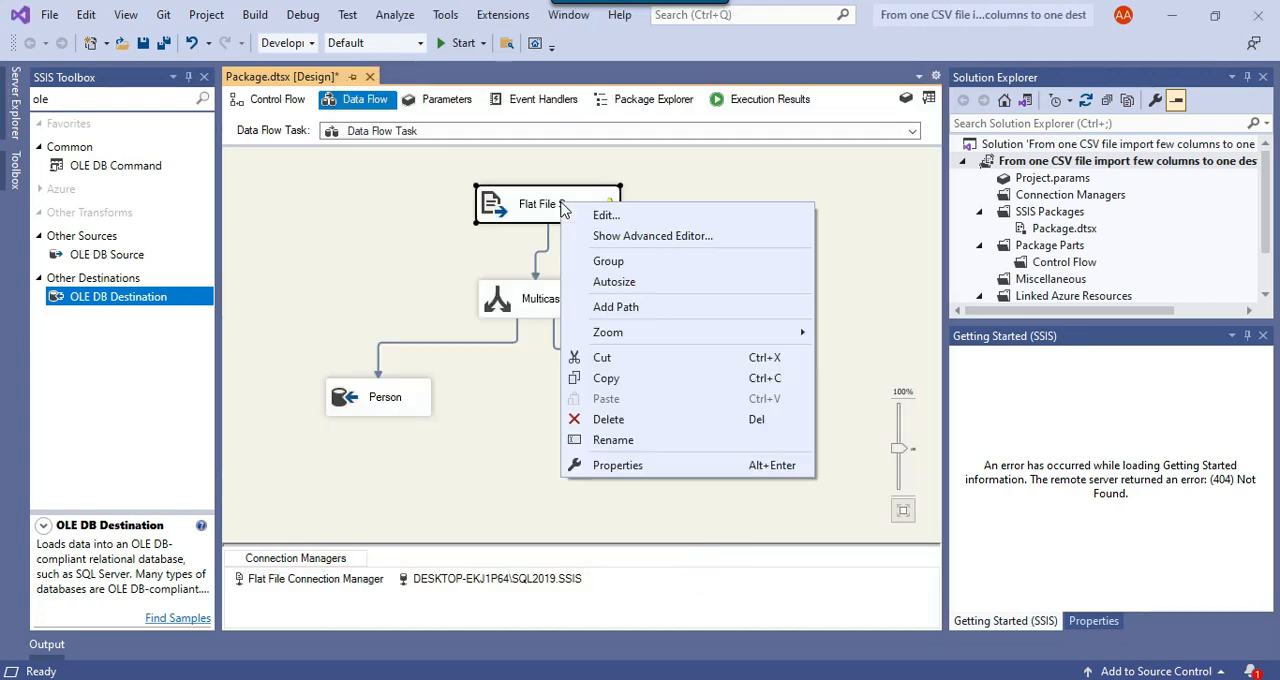
{"action": "left_click", "coordinate": [630, 216]}
{"action": "left_click", "coordinate": [820, 414]}
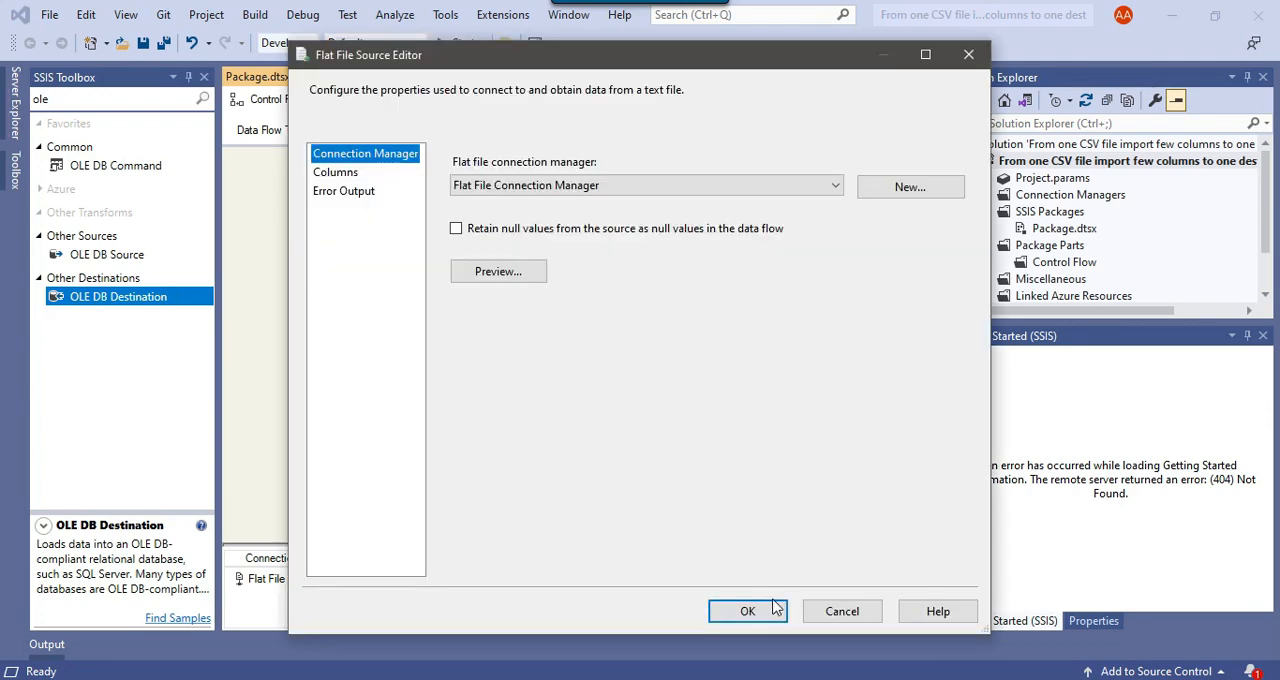
{"action": "left_click", "coordinate": [768, 606]}
{"action": "left_click", "coordinate": [766, 303]}
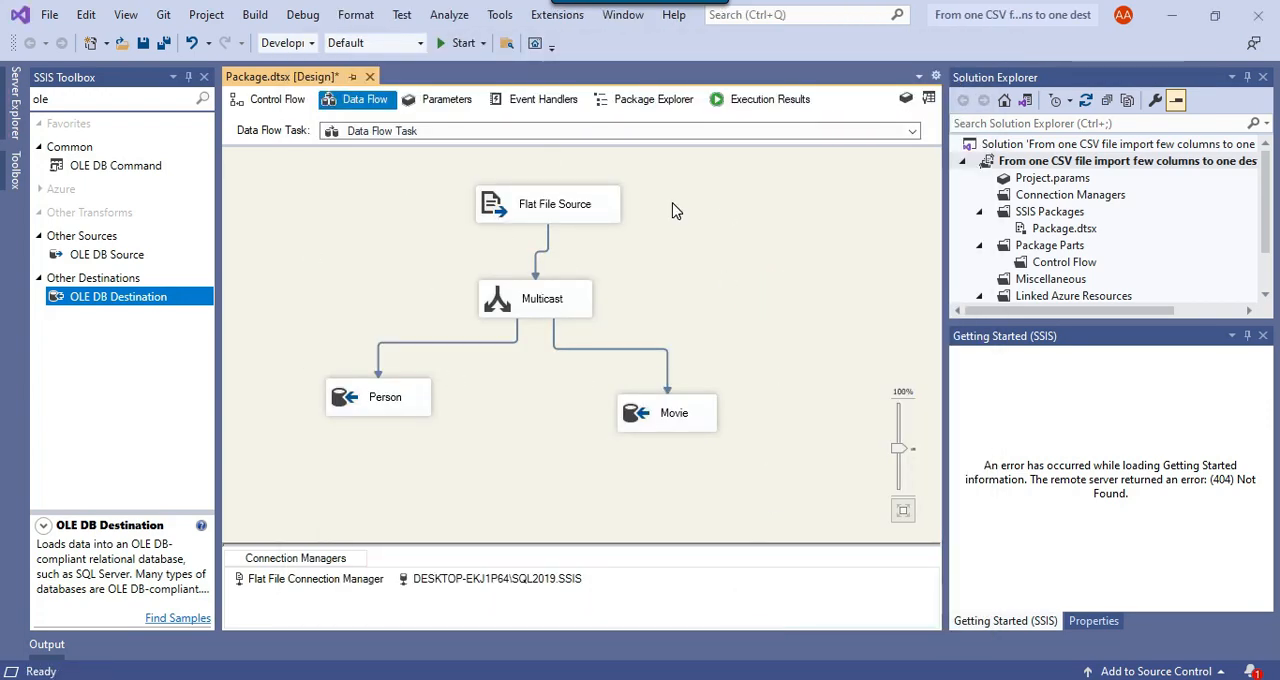
Run the package again, close the debug output, and check the Person and Movie destinations in the data flow
{"action": "key", "text": "F5"}
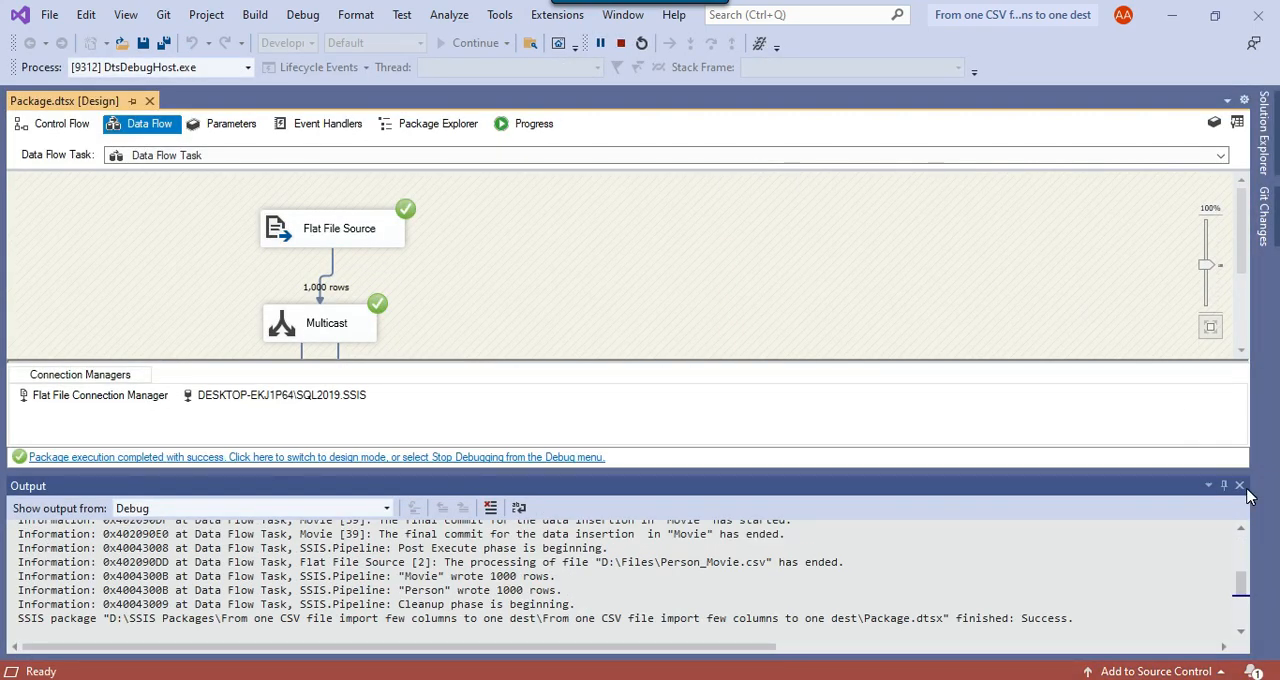
{"action": "left_click", "coordinate": [1239, 486]}
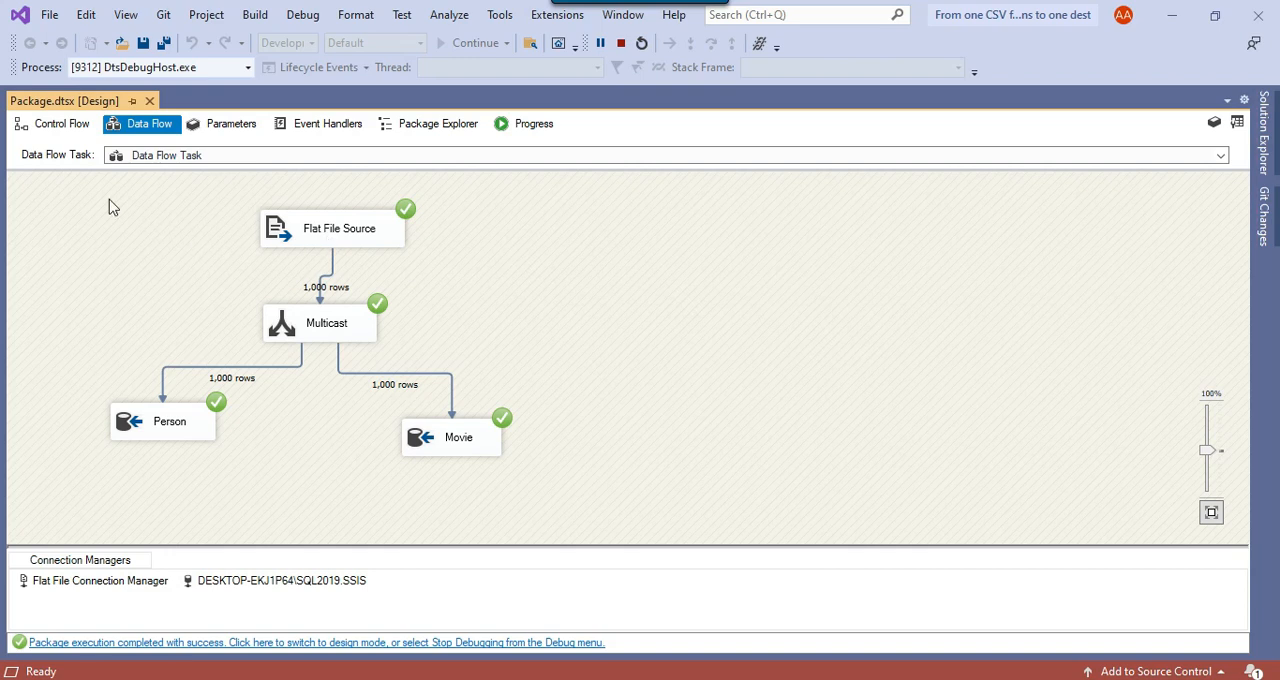
{"action": "left_click", "coordinate": [200, 422]}
{"action": "left_click", "coordinate": [466, 447]}
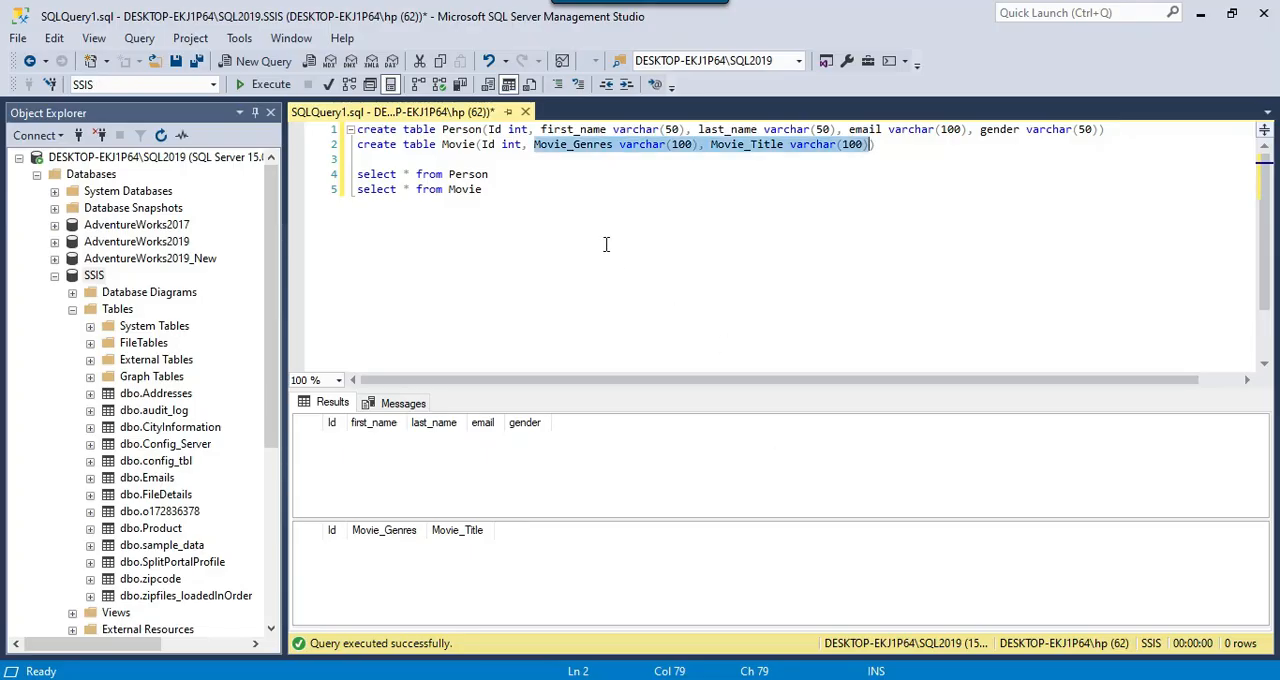
Switch to SQL Server Management Studio and run the select queries on the Person and Movie tables one after the other
{"action": "left_click", "coordinate": [600, 240]}
{"action": "left_click_drag", "start_coordinate": [505, 174], "coordinate": [336, 178]}
{"action": "left_click", "coordinate": [266, 84]}
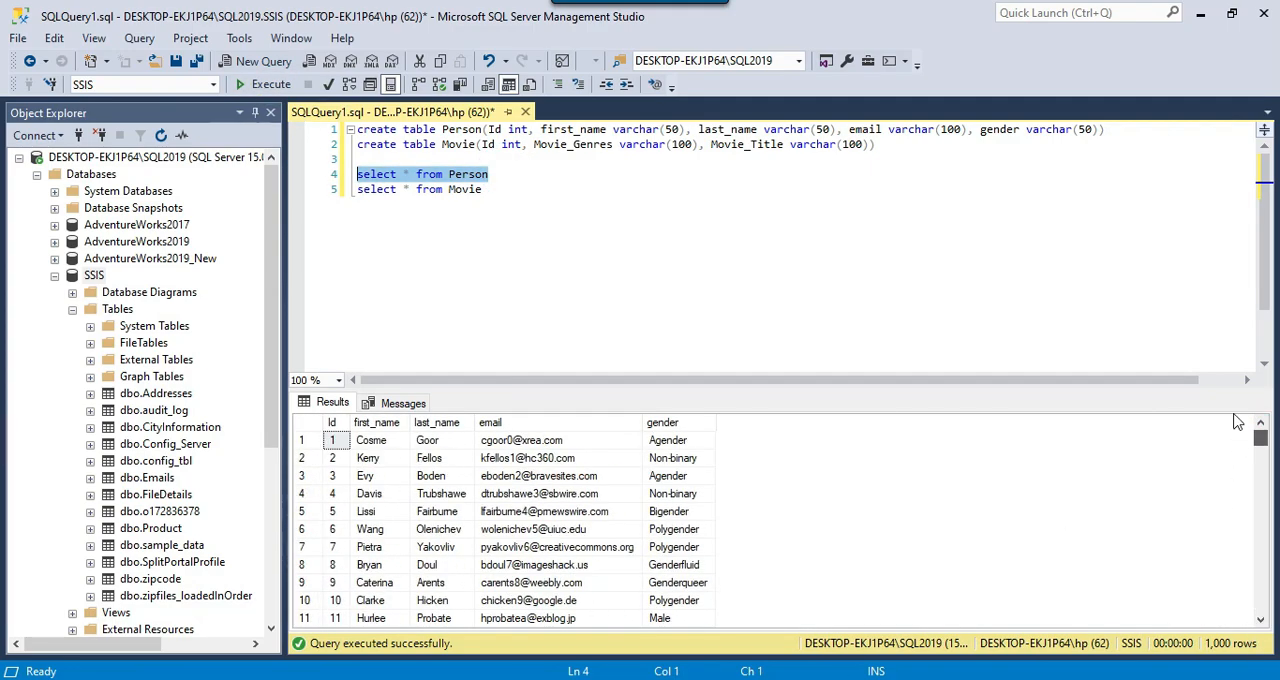
{"action": "left_click_drag", "start_coordinate": [488, 190], "coordinate": [355, 192]}
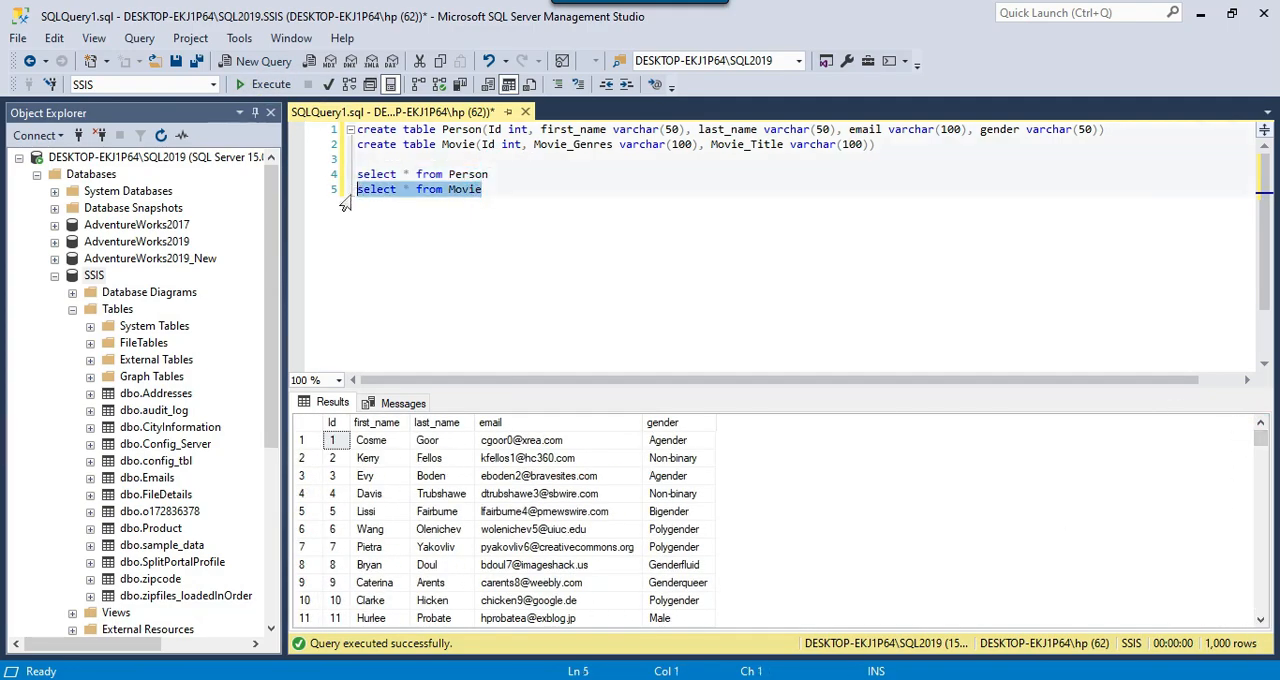
{"action": "left_click", "coordinate": [266, 84]}
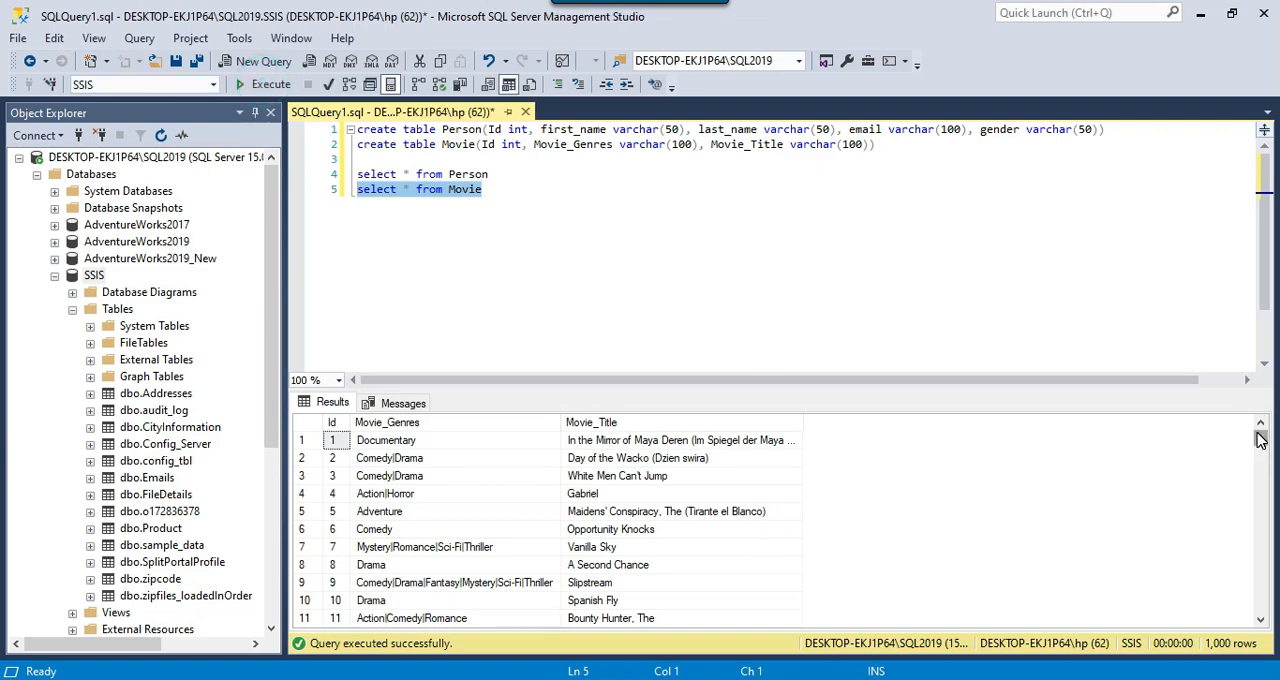